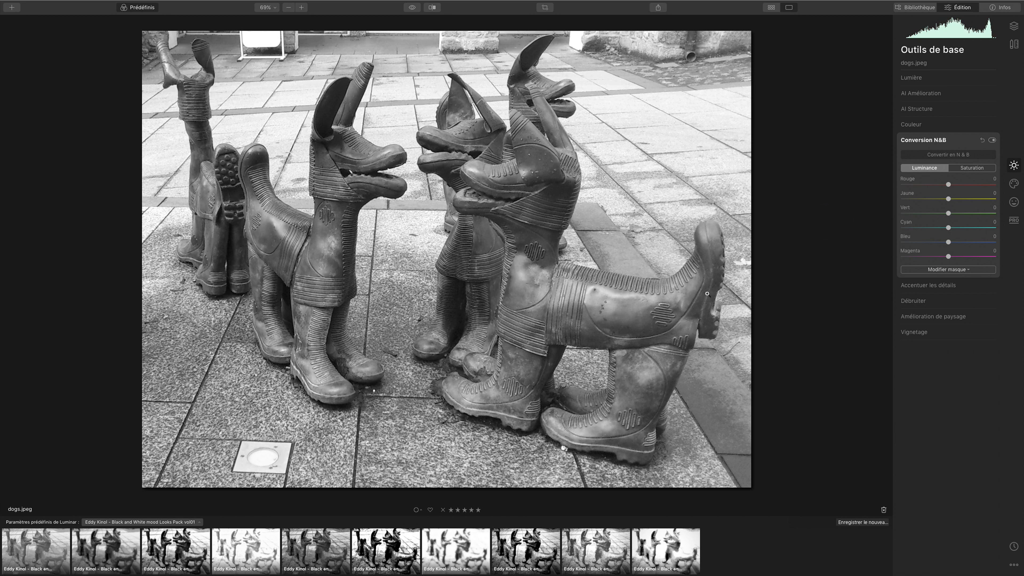
# Enable fringe removal in the lens and geometry corrections for the dogs.jpeg photo.
pyautogui.click(1016, 44)
pyautogui.click(933, 119)
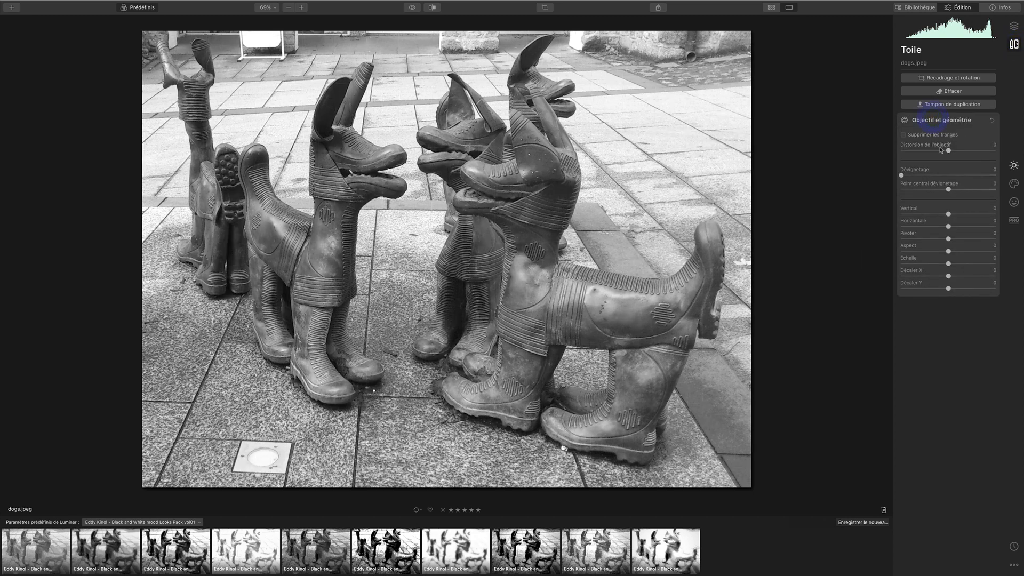
pyautogui.click(904, 135)
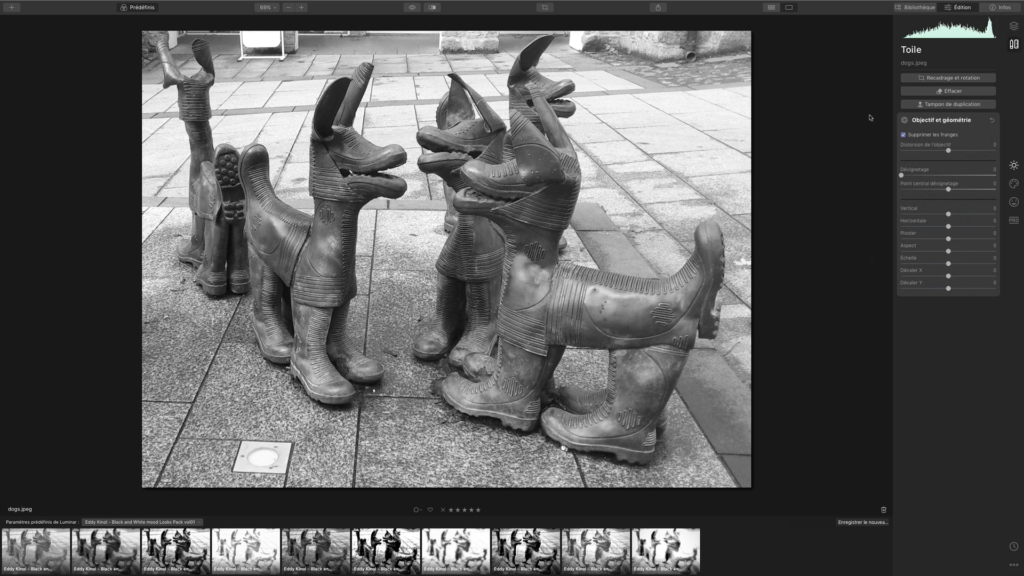
# Add a new adjustment layer above the dogs.jpeg base layer.
pyautogui.click(1015, 26)
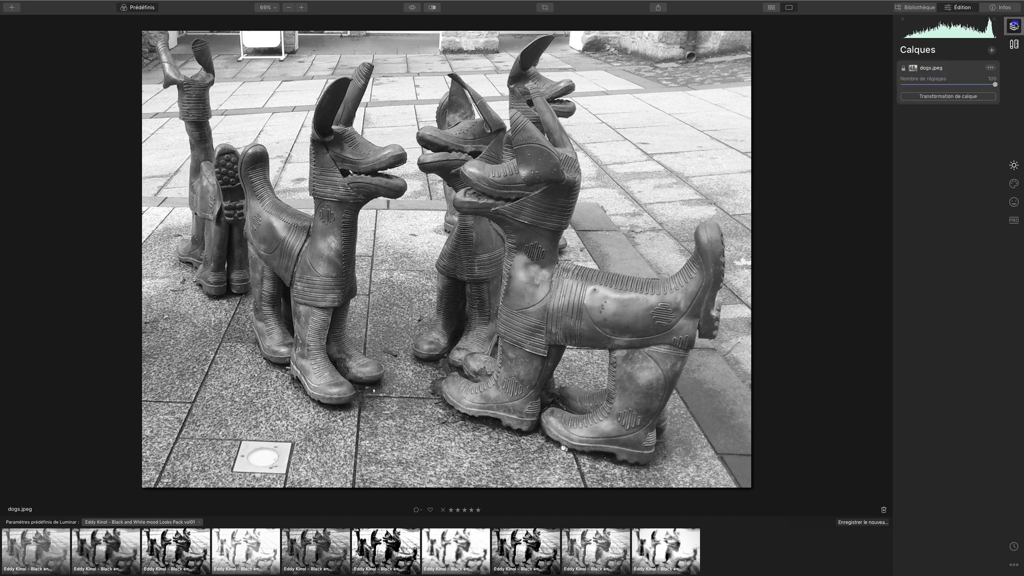
pyautogui.click(993, 51)
pyautogui.click(980, 60)
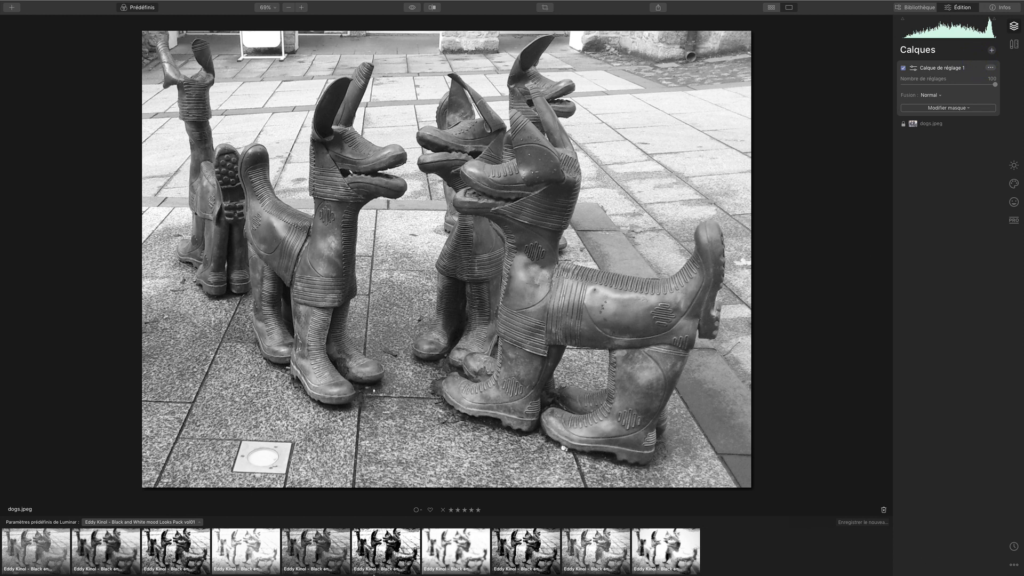
# Try the first Black and White mood Looks Pack vol01 preset on the adjustment layer, varying its amount between 0 and 100.
pyautogui.click(42, 546)
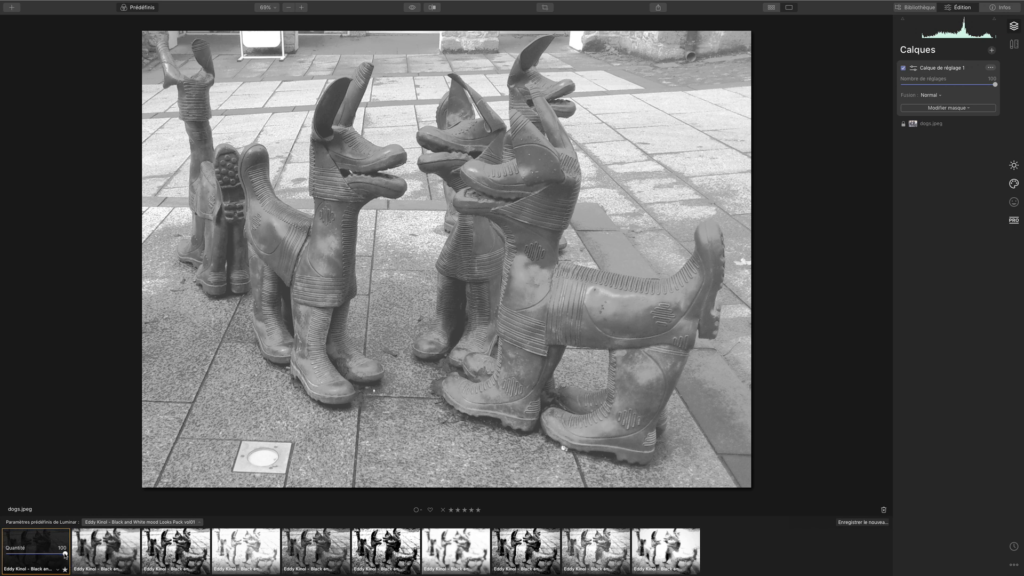
pyautogui.moveTo(65, 555); pyautogui.dragTo(3, 556)
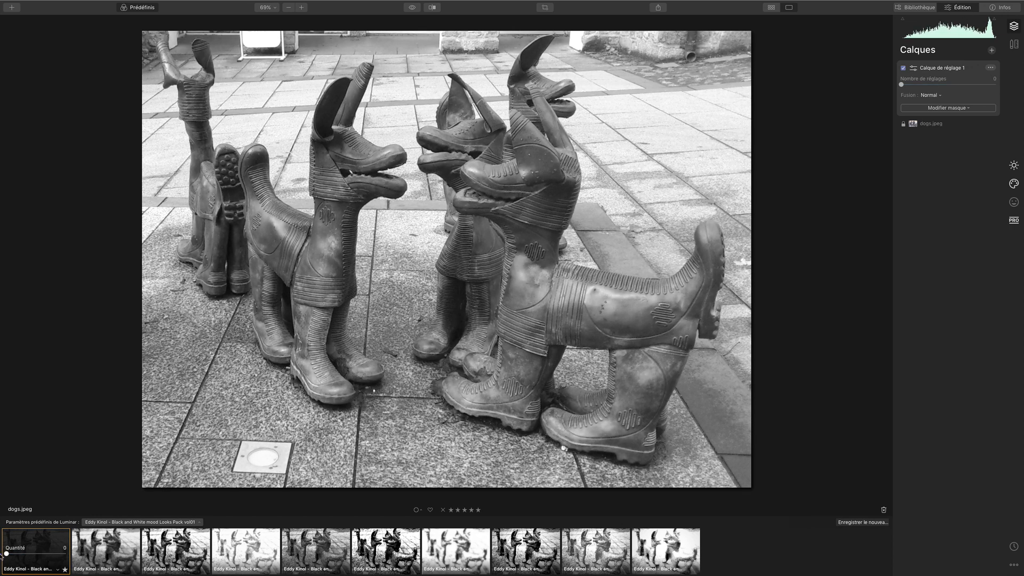
pyautogui.click(3, 556)
pyautogui.moveTo(8, 555); pyautogui.dragTo(124, 551)
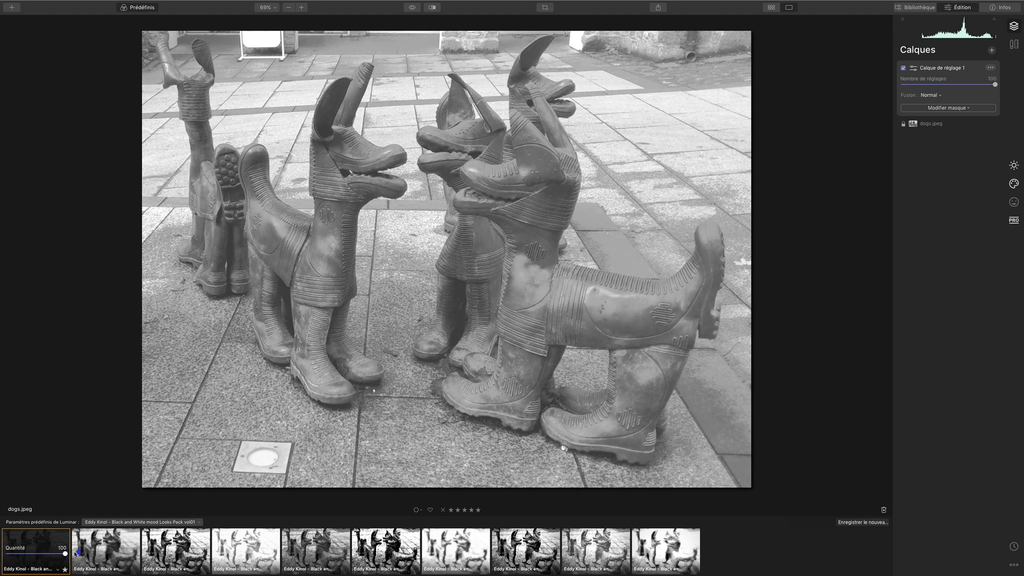
pyautogui.moveTo(65, 555); pyautogui.dragTo(6, 555)
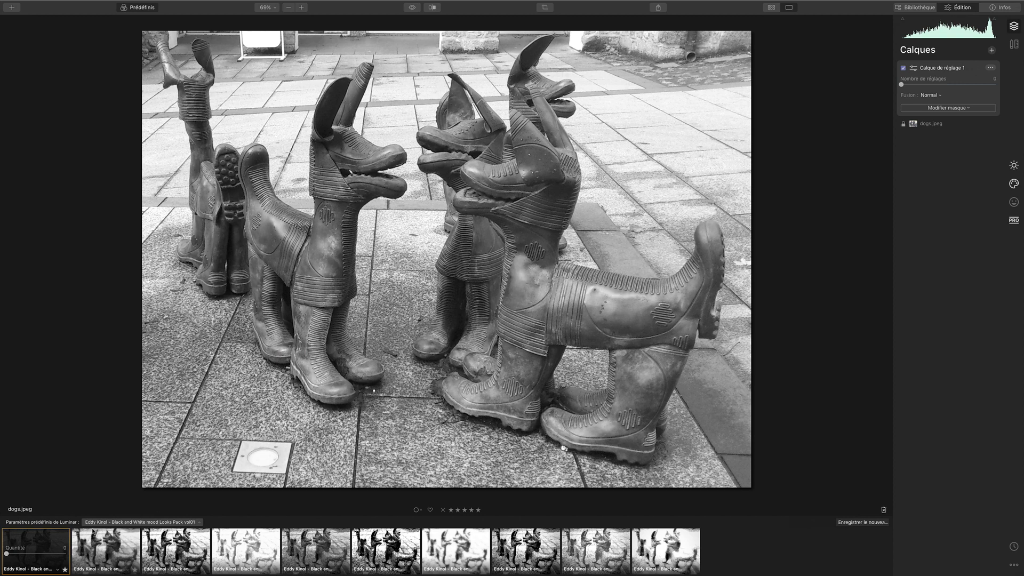
pyautogui.moveTo(6, 554); pyautogui.dragTo(65, 553)
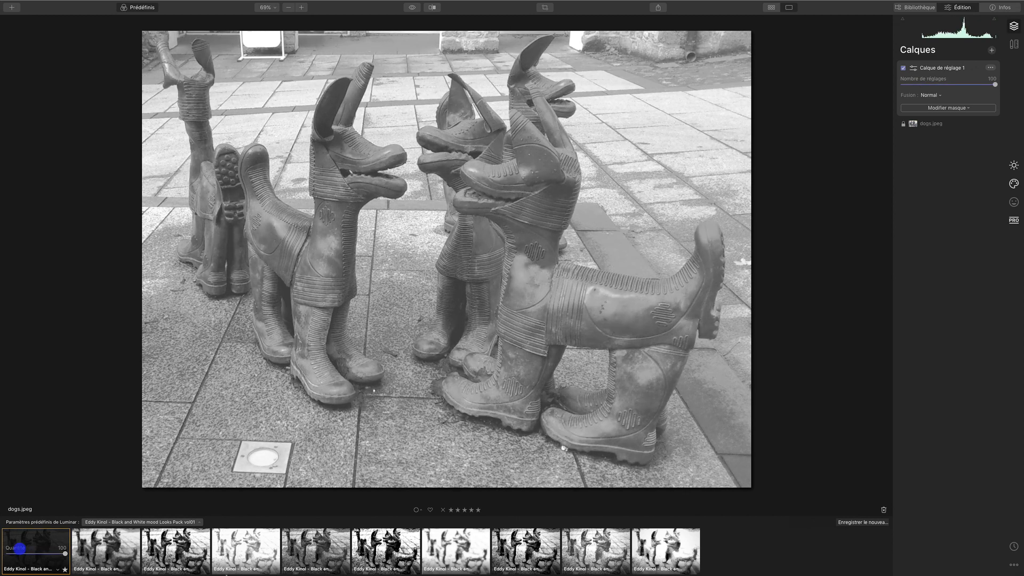
# Try the second preset at amount 51 and the third preset at amount 98 on the adjustment layer.
pyautogui.click(108, 553)
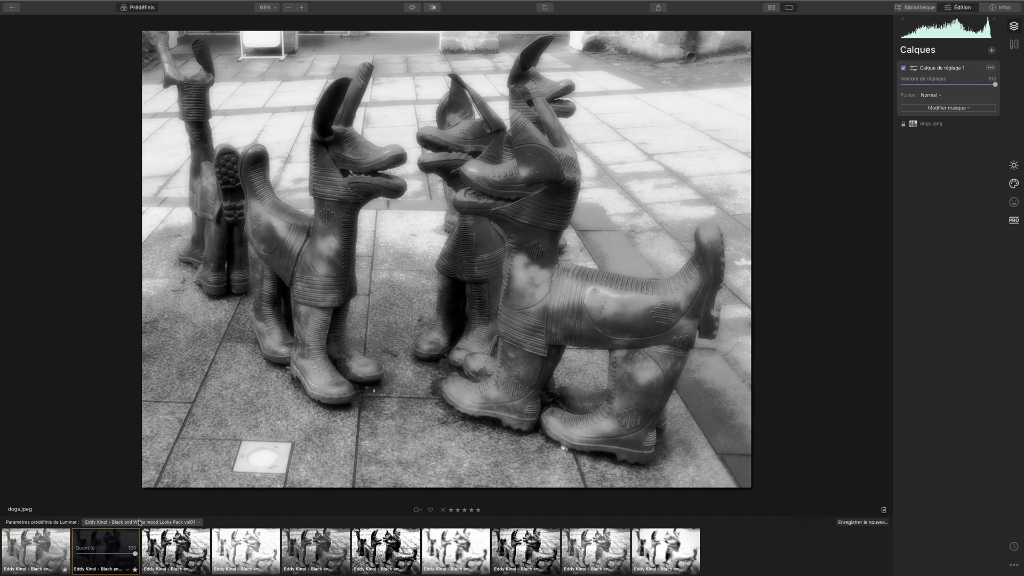
pyautogui.moveTo(135, 554); pyautogui.dragTo(115, 553)
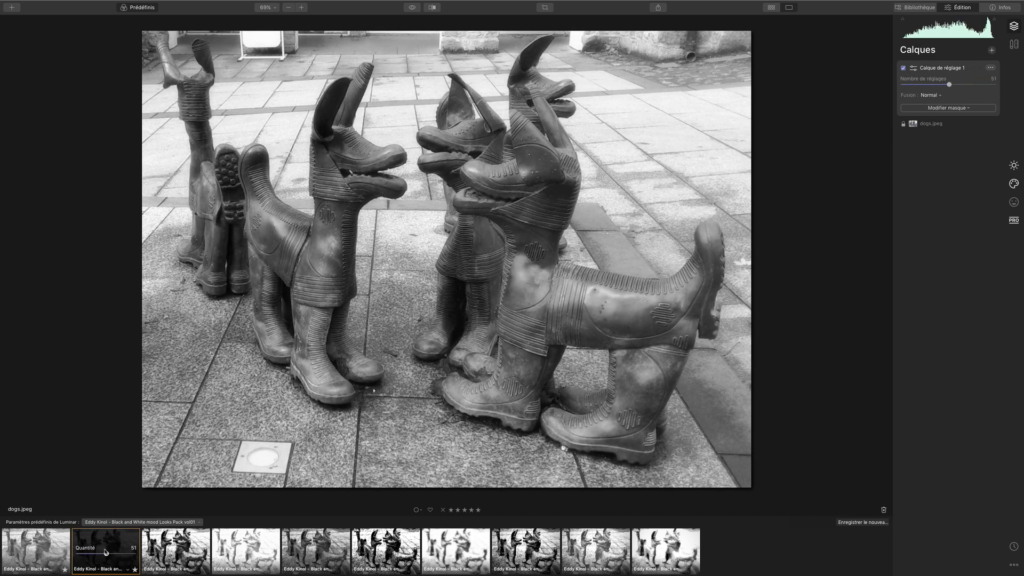
pyautogui.click(153, 555)
pyautogui.click(176, 542)
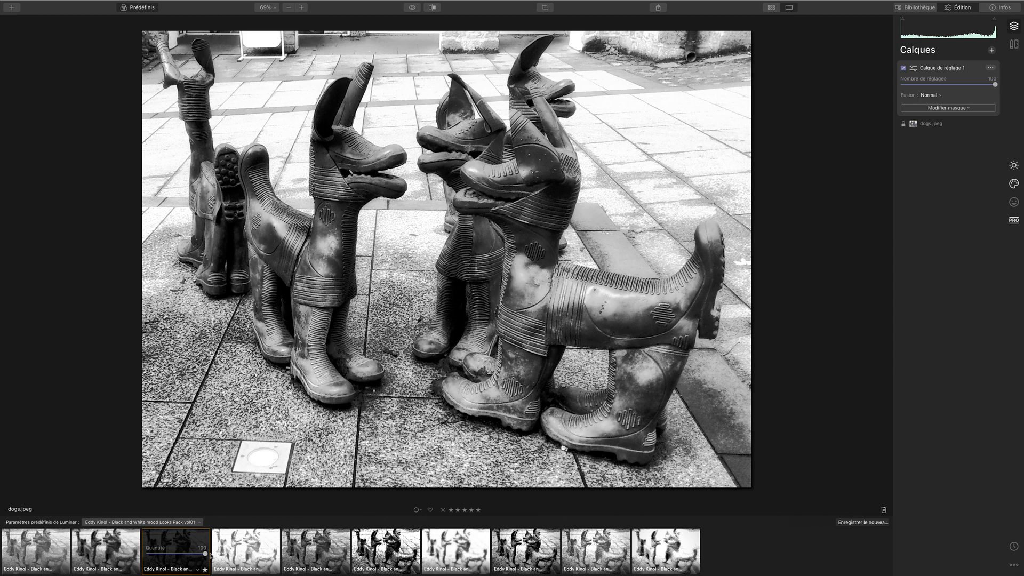
pyautogui.moveTo(205, 554)
pyautogui.mouseDown()
pyautogui.moveTo(146, 555)
pyautogui.moveTo(205, 554)
pyautogui.mouseUp()
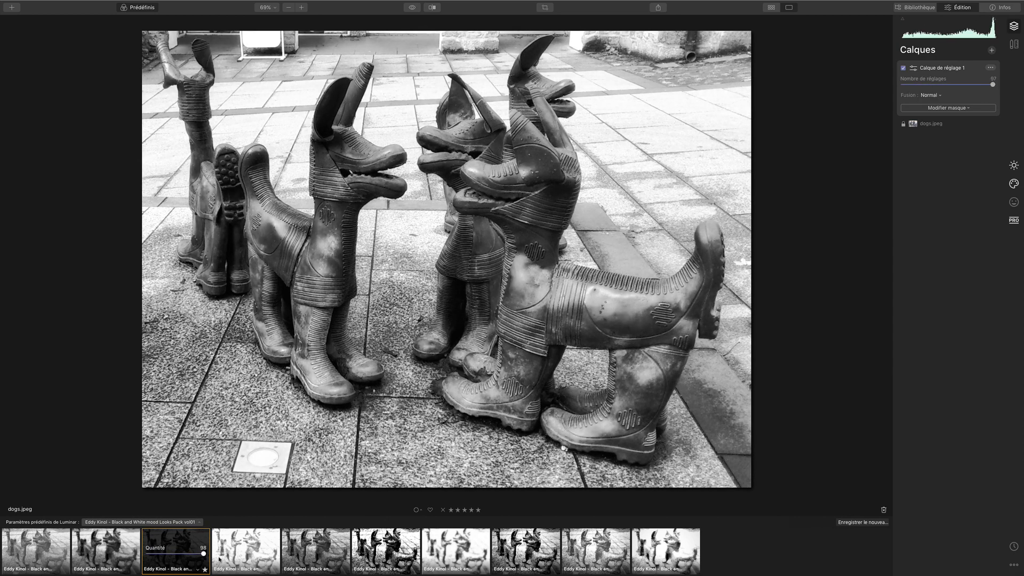
# Try the fourth through tenth black-and-white presets one after another at amount 100 on the adjustment layer.
pyautogui.click(250, 541)
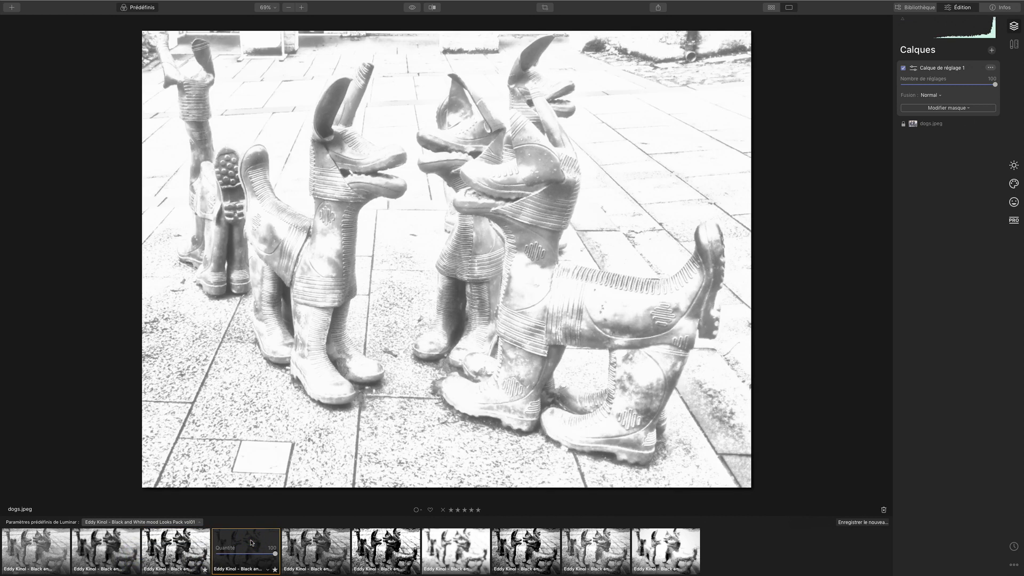
pyautogui.click(317, 551)
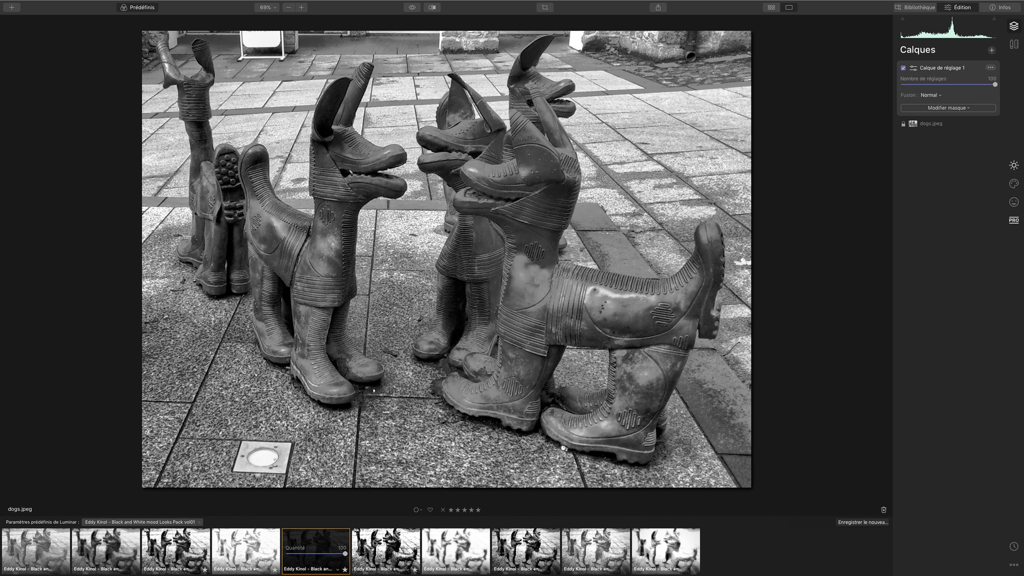
pyautogui.click(375, 544)
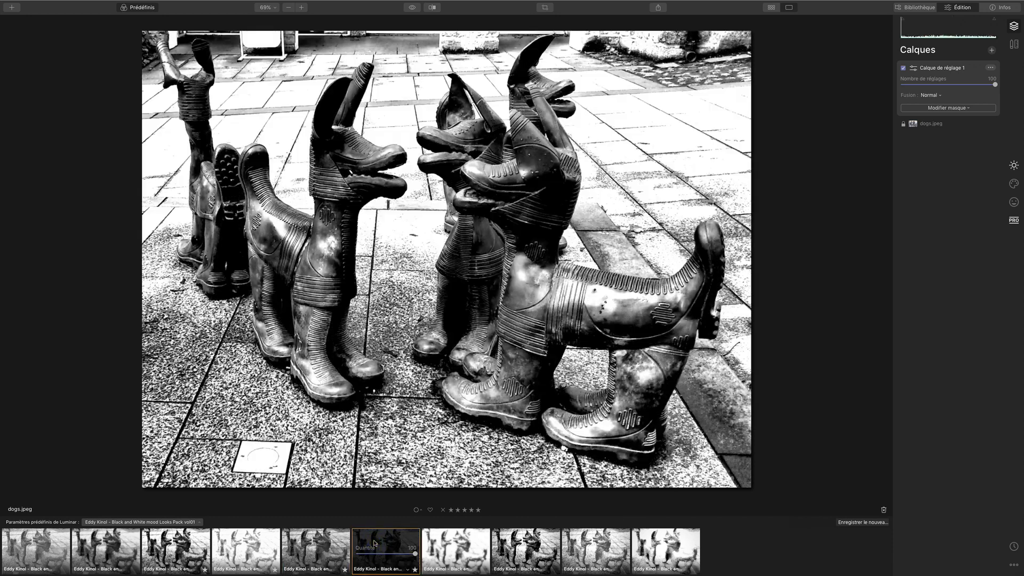
pyautogui.click(459, 544)
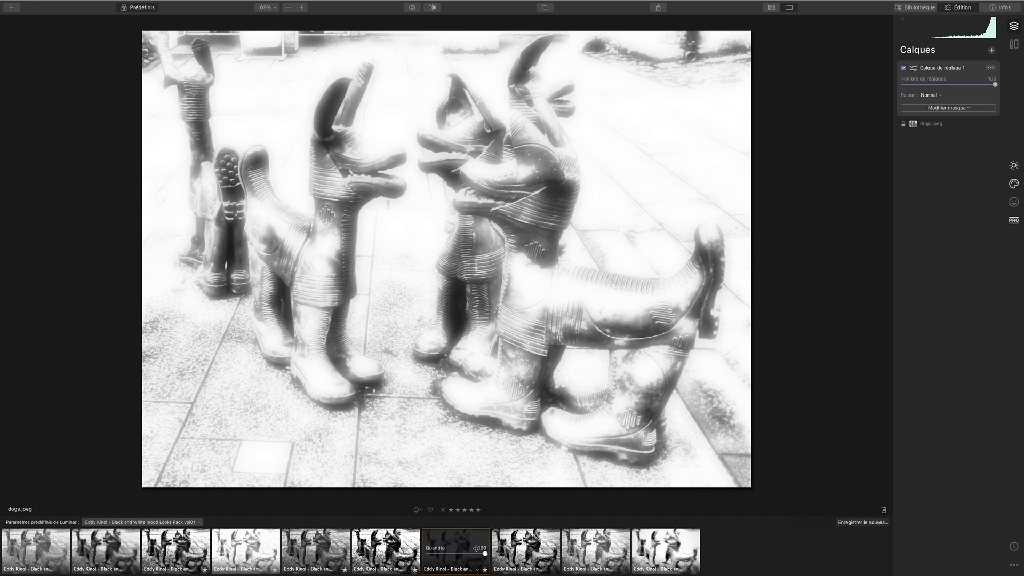
pyautogui.moveTo(484, 554)
pyautogui.mouseDown()
pyautogui.moveTo(463, 555)
pyautogui.moveTo(485, 553)
pyautogui.mouseUp()
pyautogui.click(518, 545)
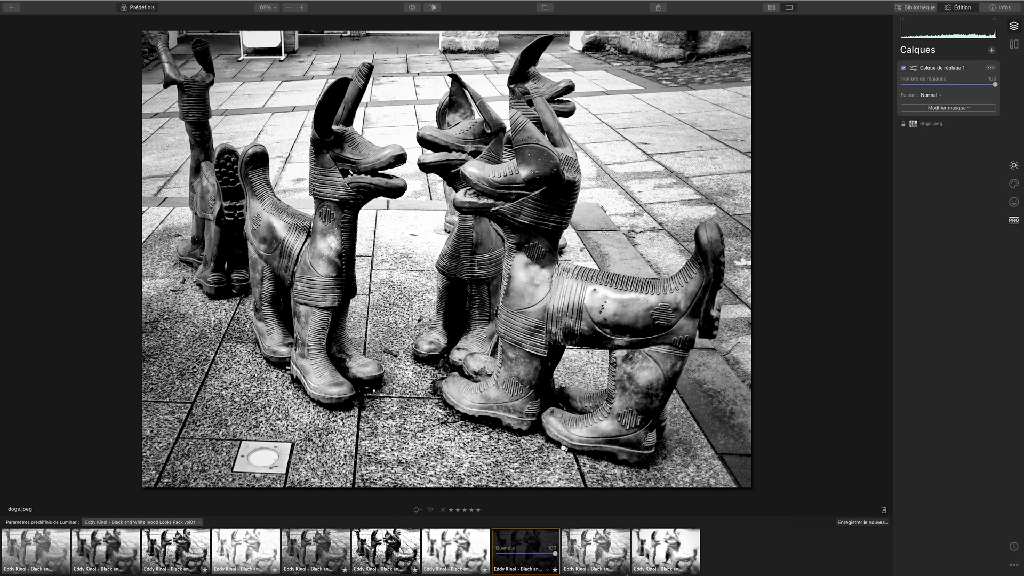
pyautogui.click(610, 549)
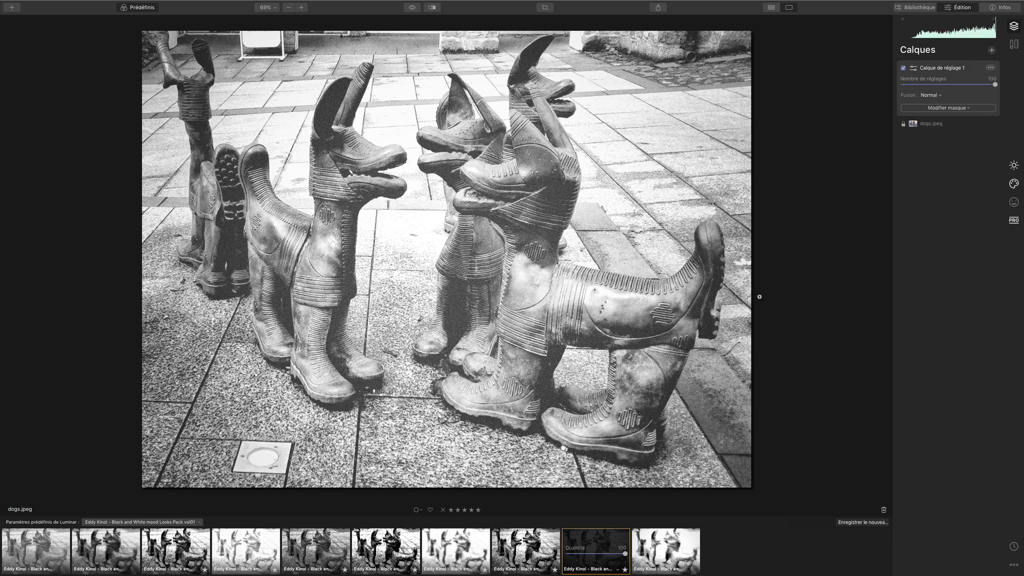
pyautogui.click(671, 547)
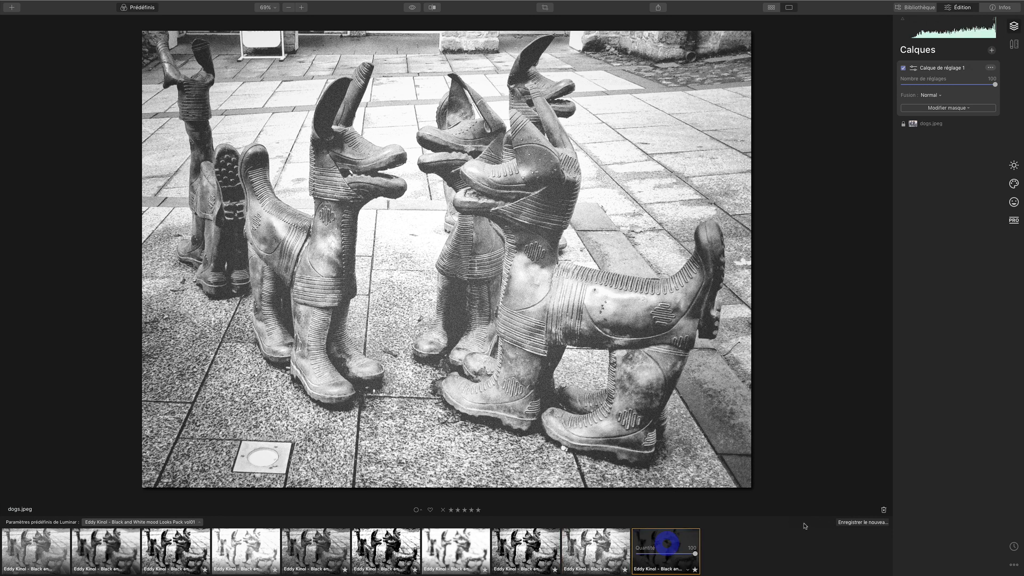
pyautogui.moveTo(347, 575)
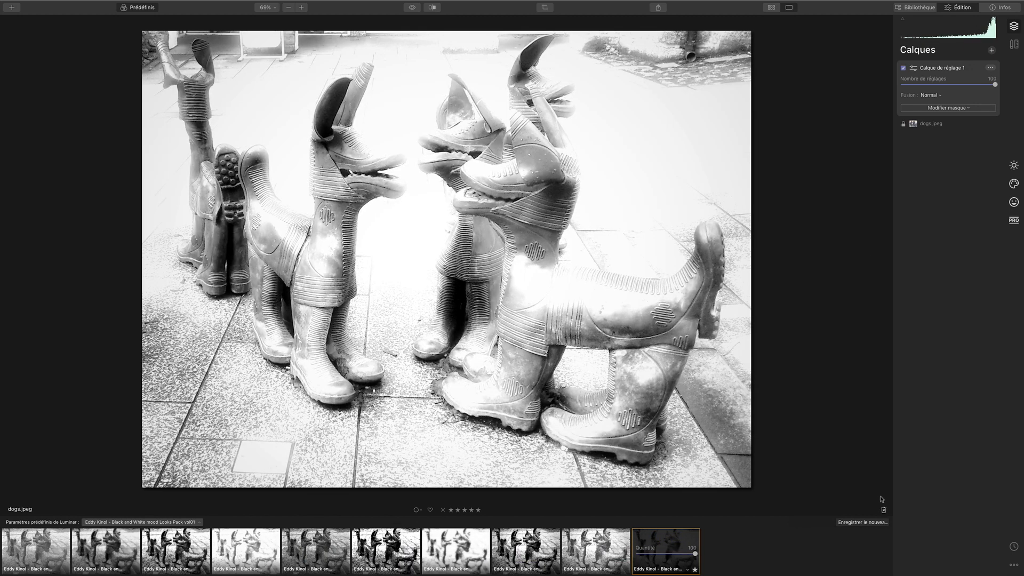
# Examine which basic, creative, portrait and professional tools the tenth preset uses on the adjustment layer.
pyautogui.click(1014, 166)
pyautogui.click(1016, 184)
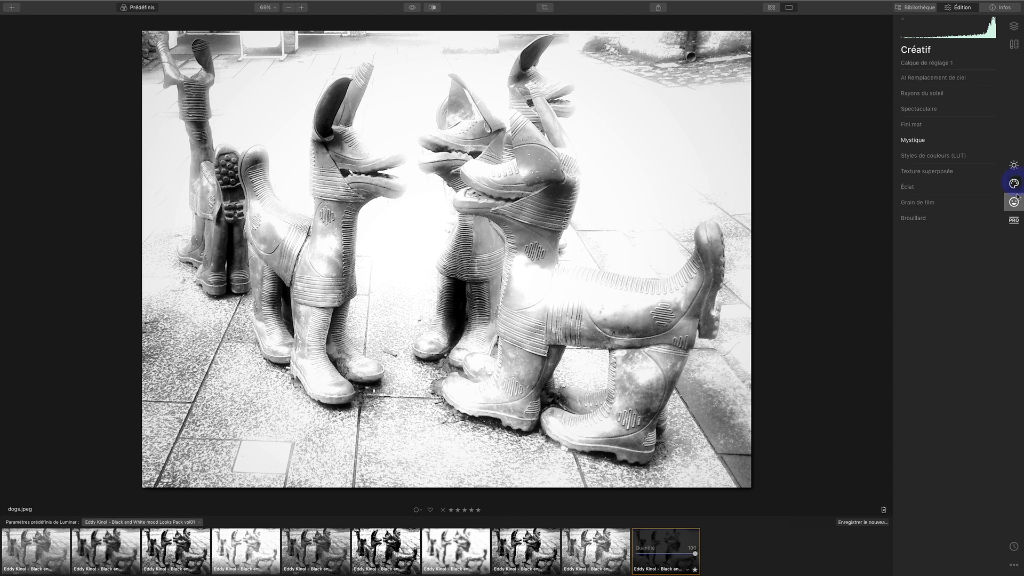
pyautogui.click(1015, 200)
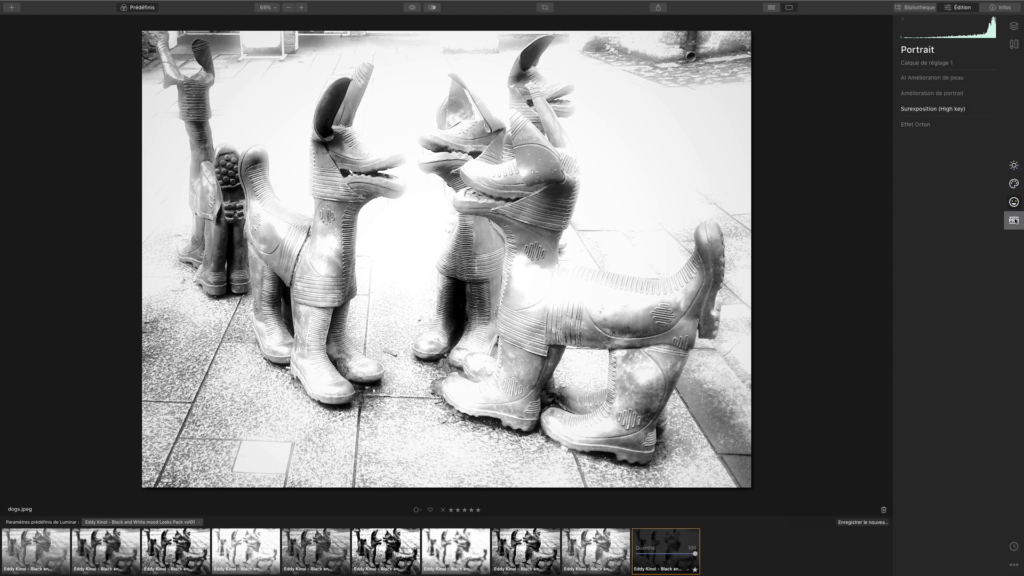
pyautogui.click(1015, 221)
pyautogui.click(1015, 166)
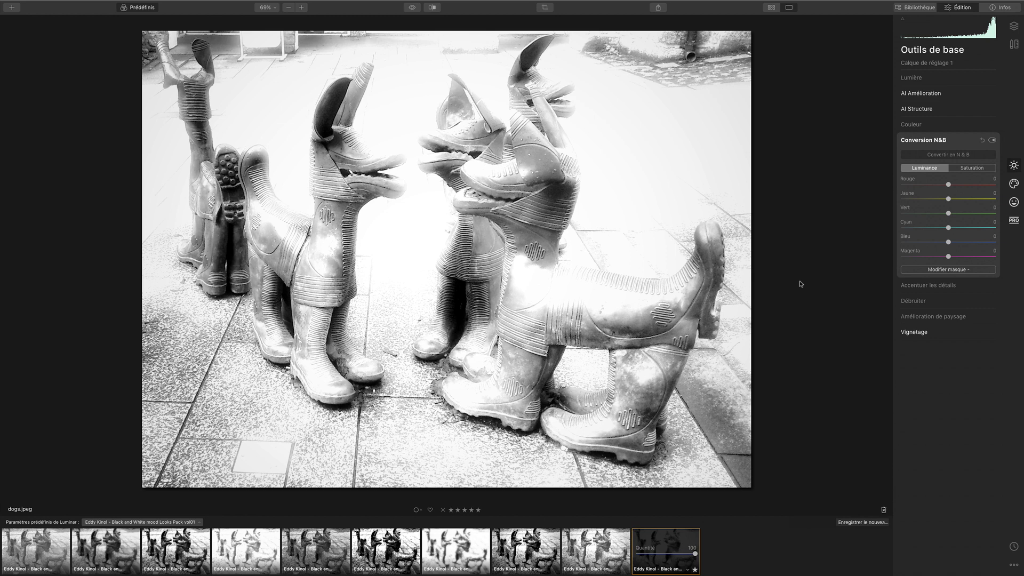
pyautogui.click(1015, 28)
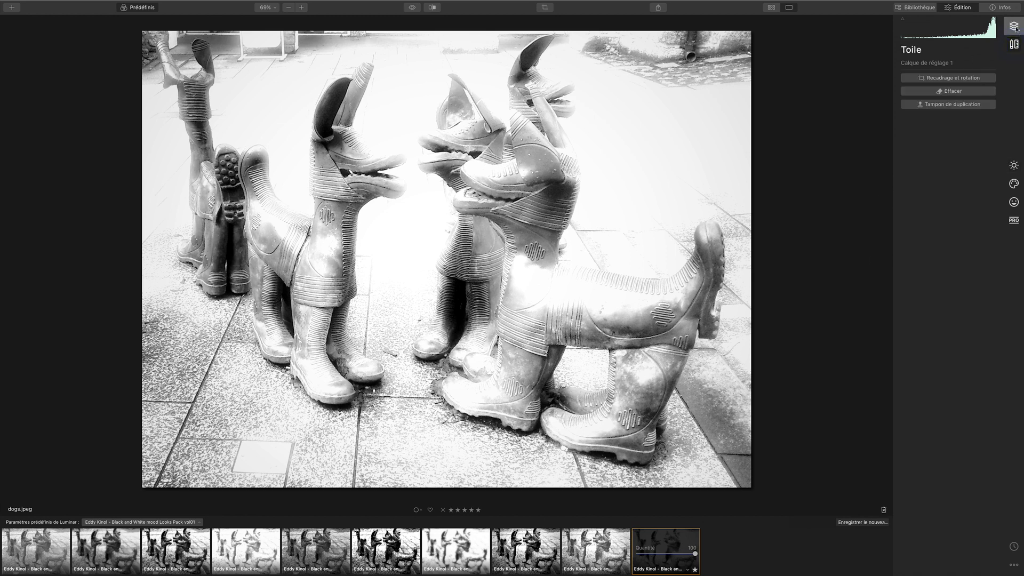
pyautogui.click(1015, 28)
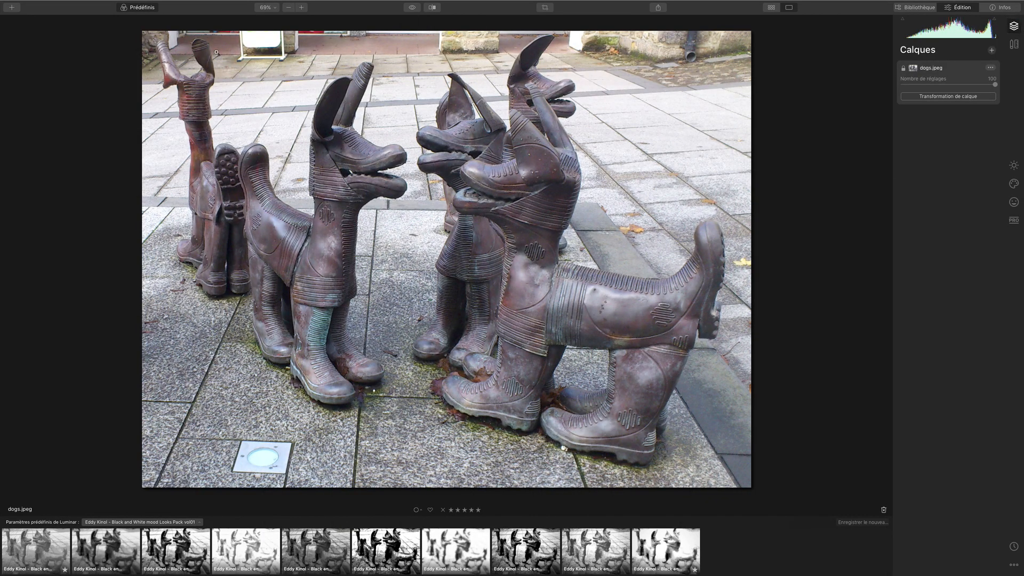
# Add a new adjustment layer above the colour dogs.jpeg photo.
pyautogui.click(993, 51)
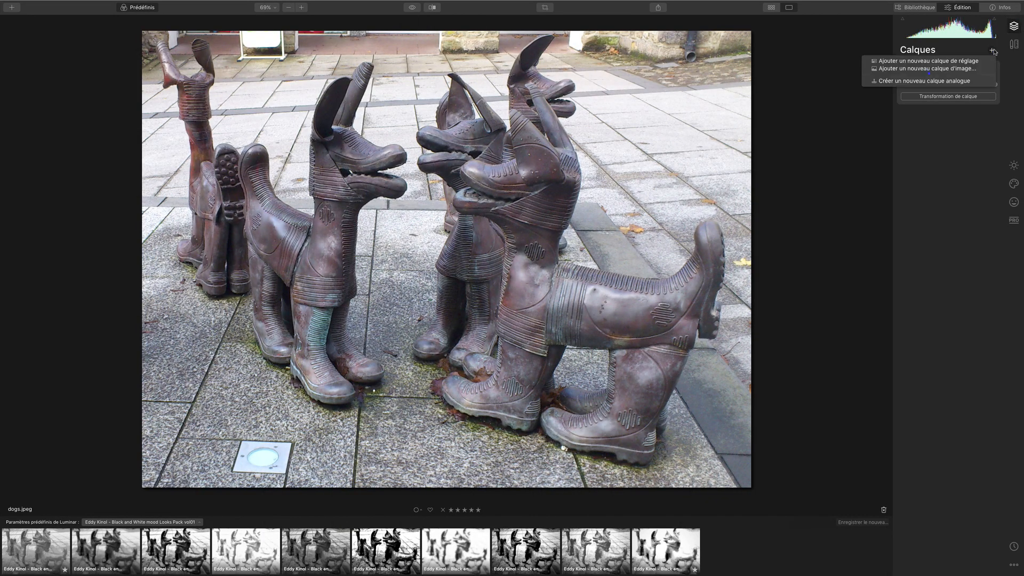
pyautogui.click(980, 61)
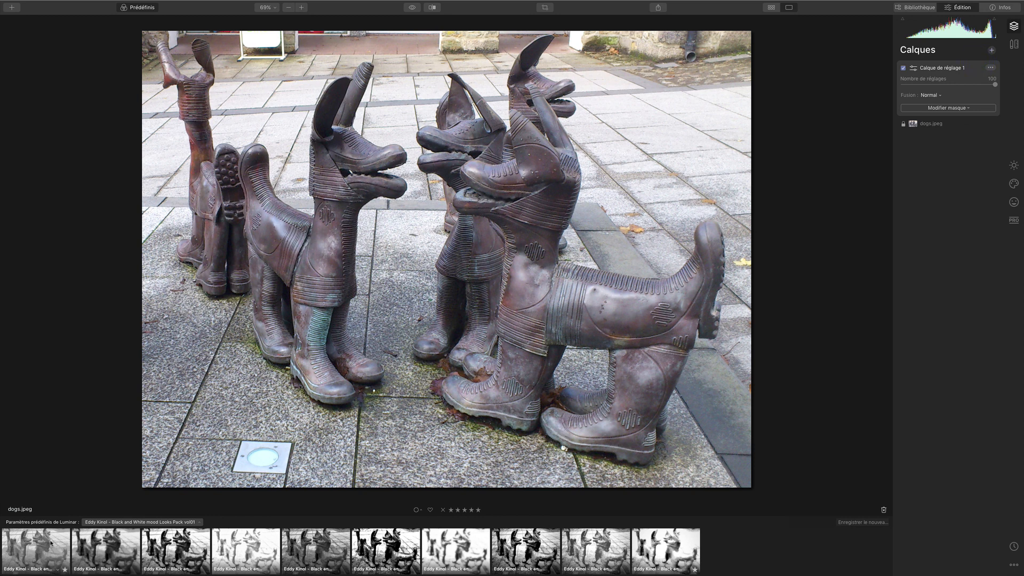
# Enable fringe removal on the dogs.jpeg base layer and return to the layer list.
pyautogui.click(931, 123)
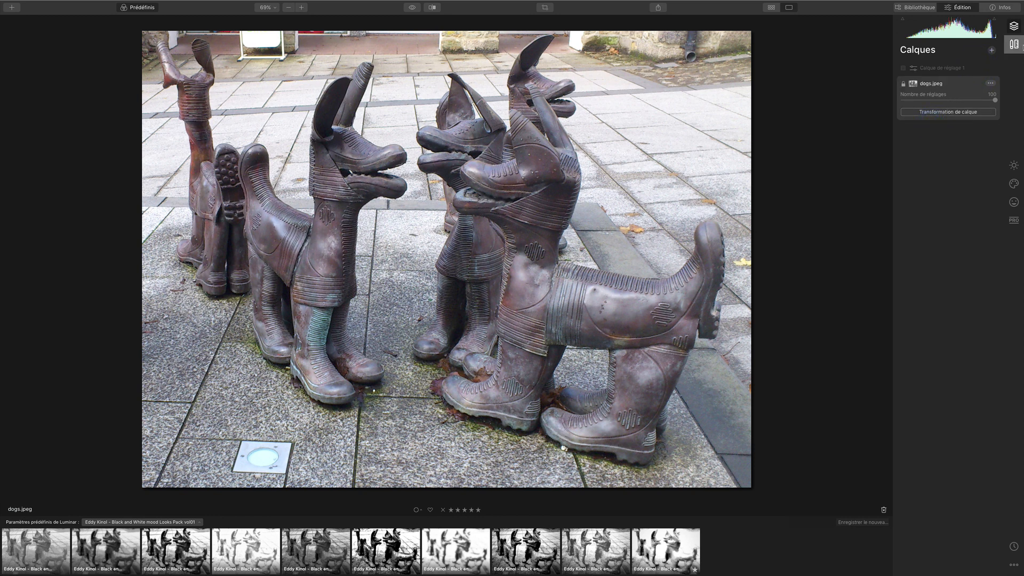
pyautogui.click(1016, 45)
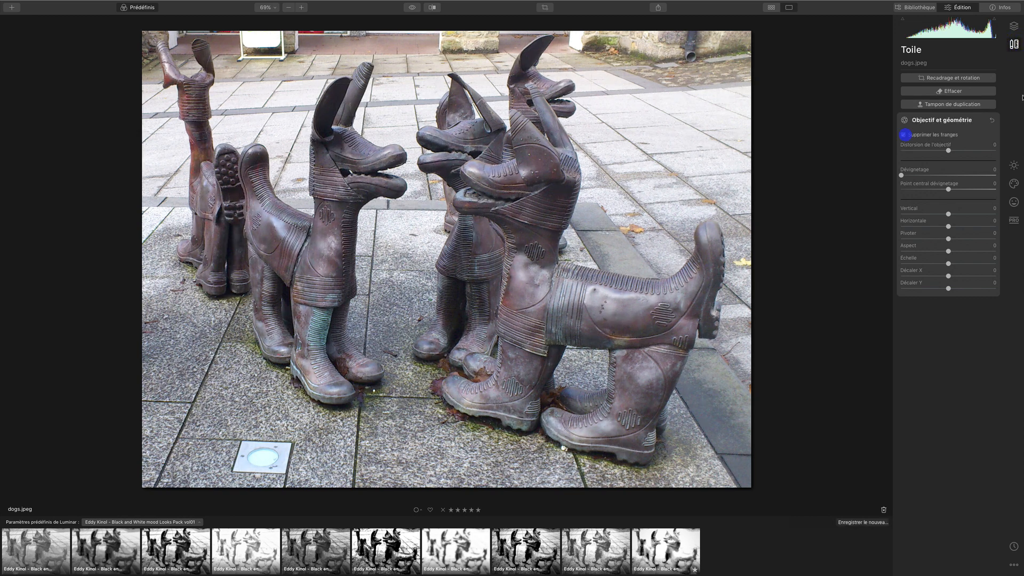
pyautogui.click(1014, 26)
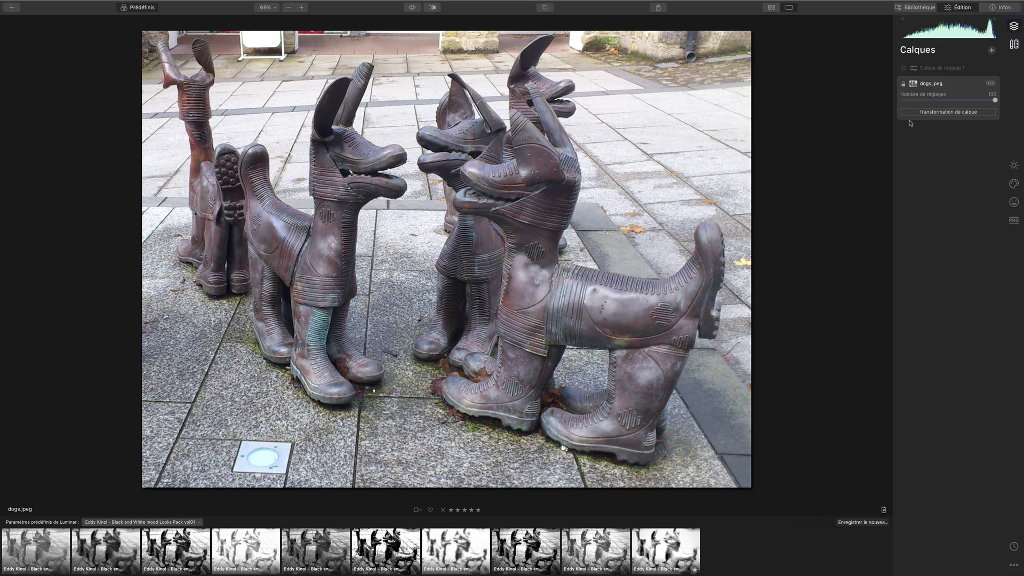
# Try the first black-and-white preset directly on the dogs.jpeg base layer with a reduced amount.
pyautogui.click(52, 552)
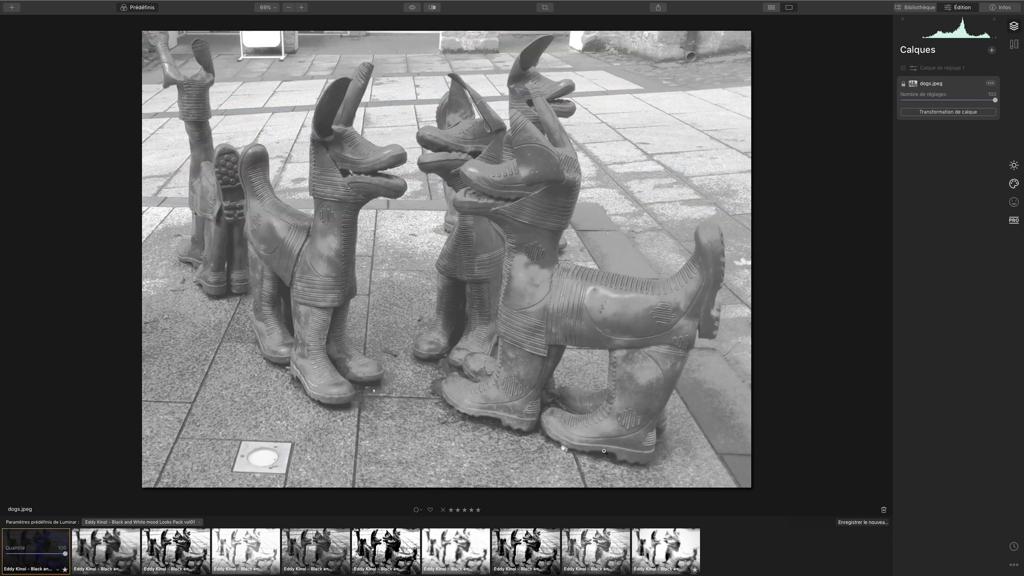
pyautogui.moveTo(70, 556); pyautogui.dragTo(144, 552)
pyautogui.moveTo(65, 554)
pyautogui.mouseDown()
pyautogui.moveTo(42, 554)
pyautogui.moveTo(53, 553)
pyautogui.mouseUp()
# Try the second preset at amount 62 on the base layer, and replace it with the third preset at amount 100.
pyautogui.click(97, 552)
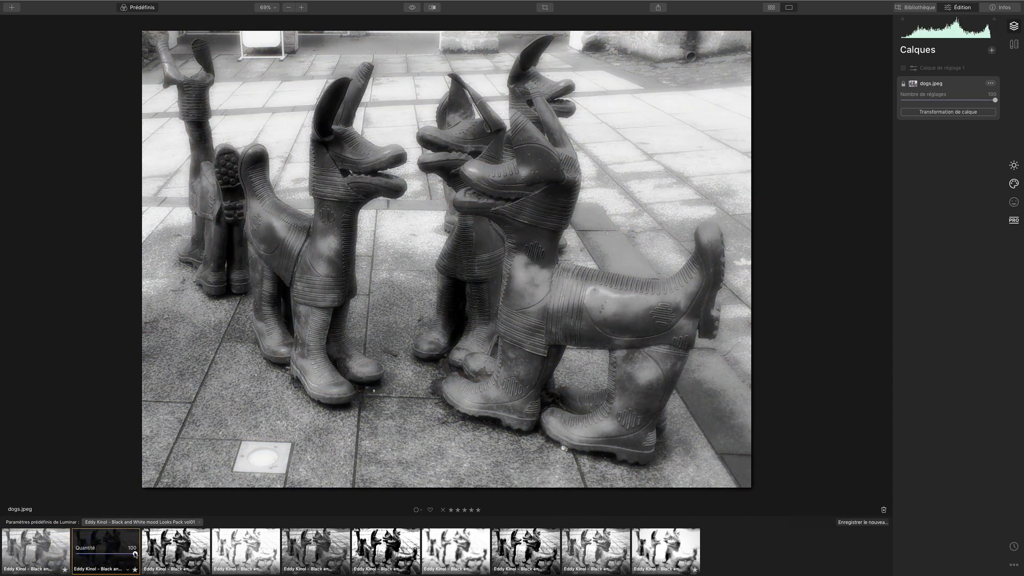
pyautogui.moveTo(135, 554); pyautogui.dragTo(113, 554)
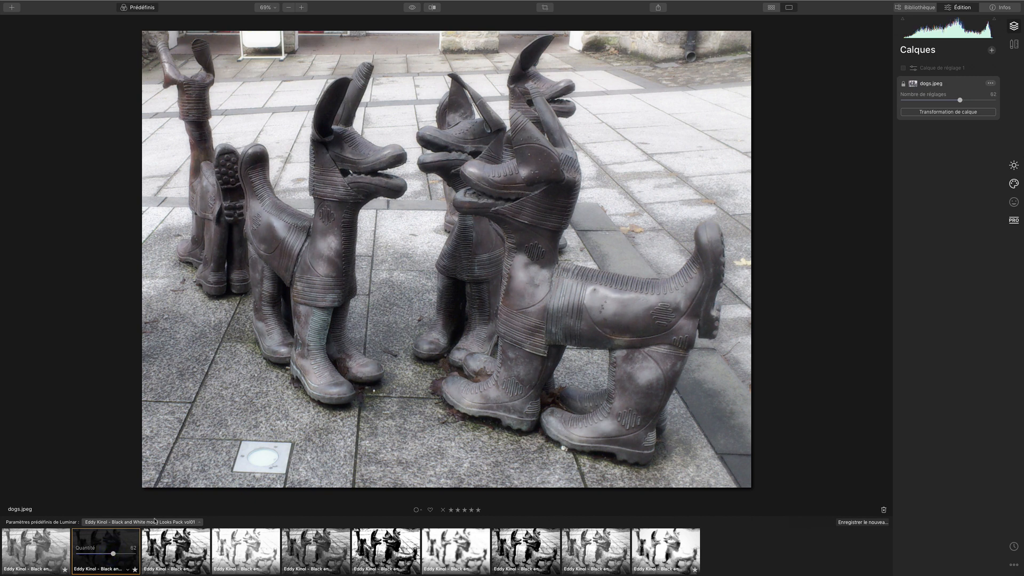
pyautogui.click(172, 556)
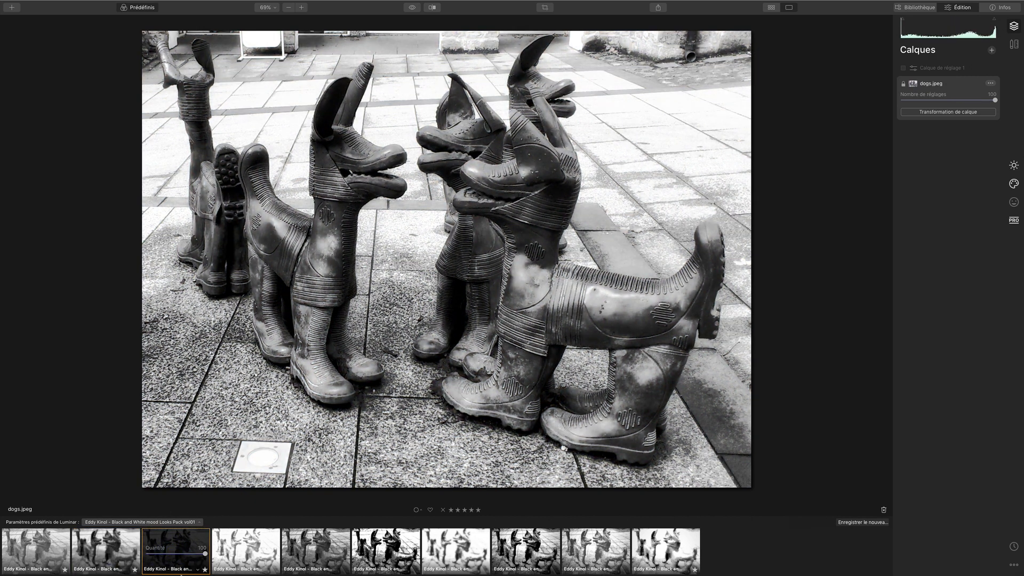
# Reduce the third preset's amount to 43 on the base layer, and replace it with the fourth preset at amount 70.
pyautogui.moveTo(205, 554); pyautogui.dragTo(183, 555)
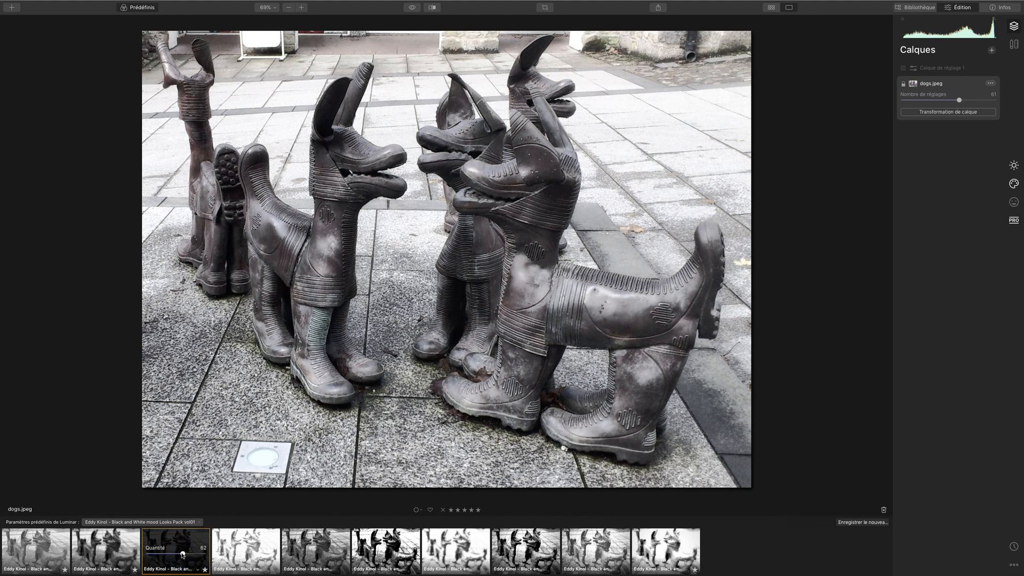
pyautogui.moveTo(183, 555); pyautogui.dragTo(189, 554)
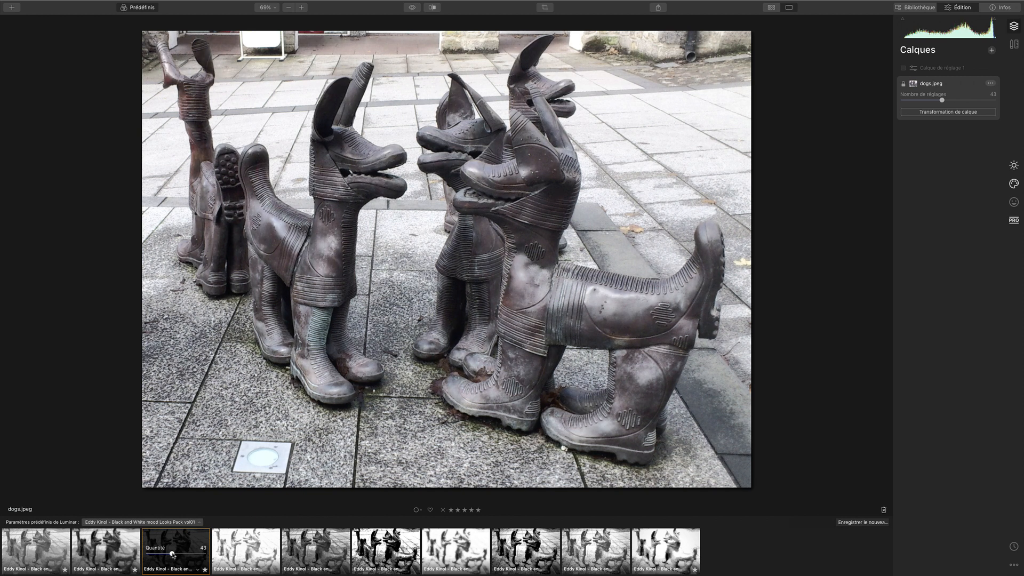
pyautogui.click(244, 554)
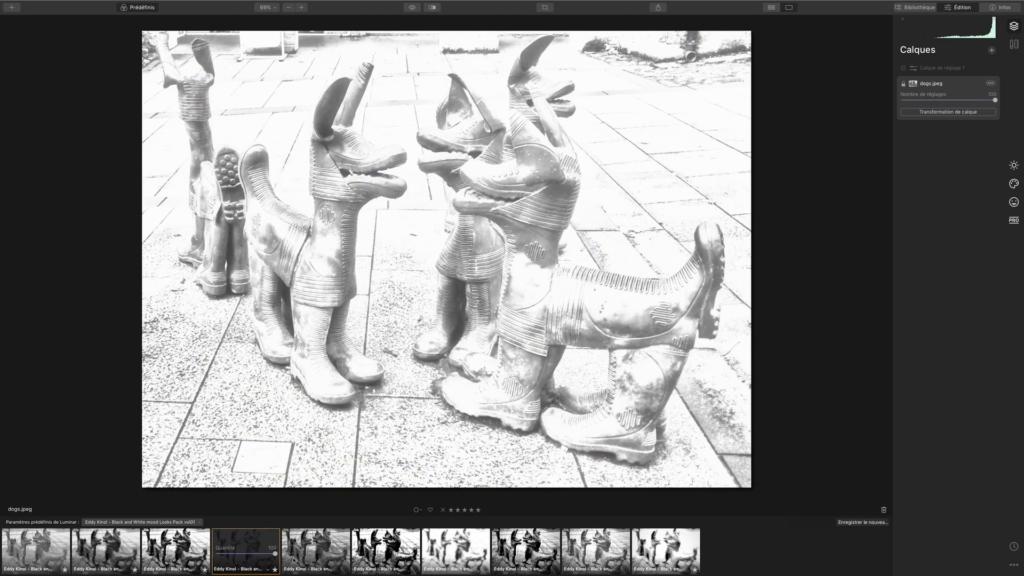
pyautogui.moveTo(274, 554)
pyautogui.mouseDown()
pyautogui.moveTo(249, 555)
pyautogui.moveTo(257, 555)
pyautogui.mouseUp()
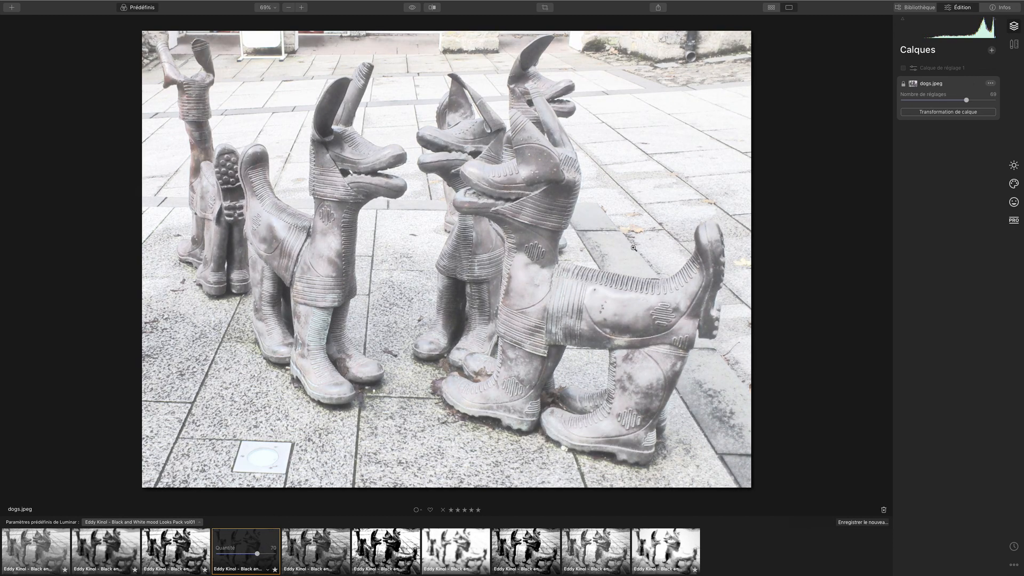
# Try the fifth black-and-white preset at amount 84, and the sixth preset at amount 61.
pyautogui.click(296, 555)
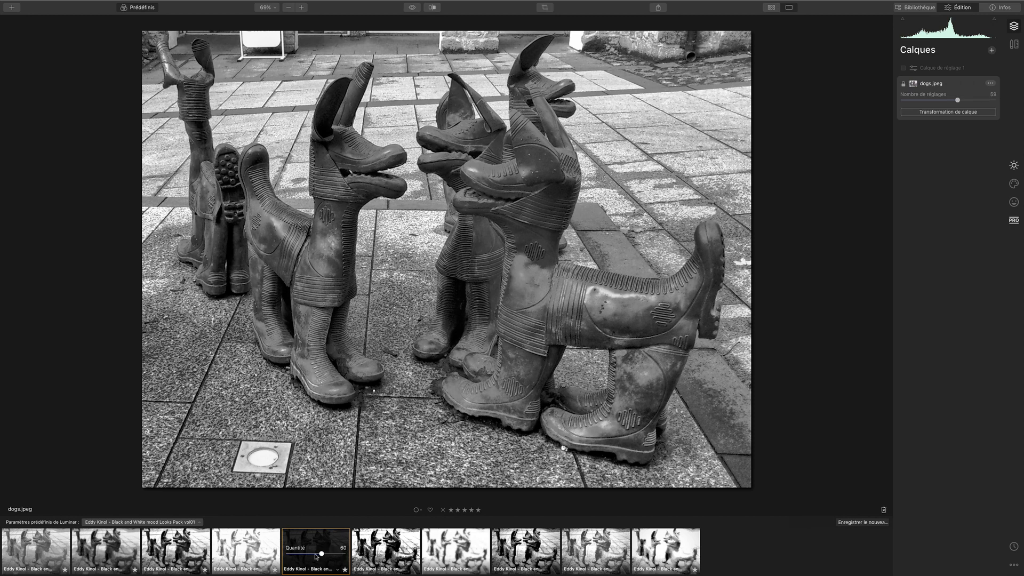
pyautogui.moveTo(315, 555); pyautogui.dragTo(335, 554)
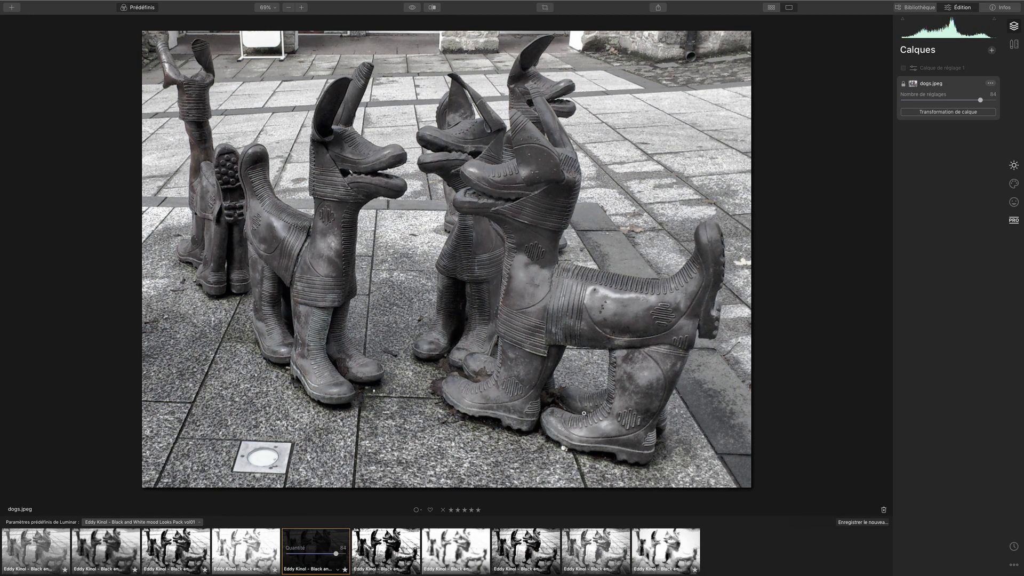
pyautogui.click(387, 548)
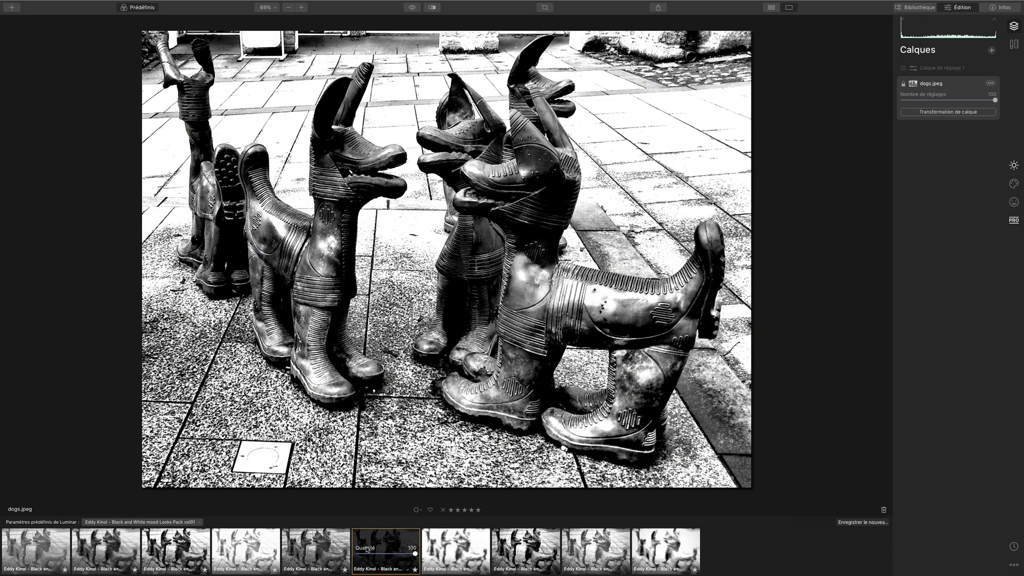
pyautogui.moveTo(415, 554); pyautogui.dragTo(391, 556)
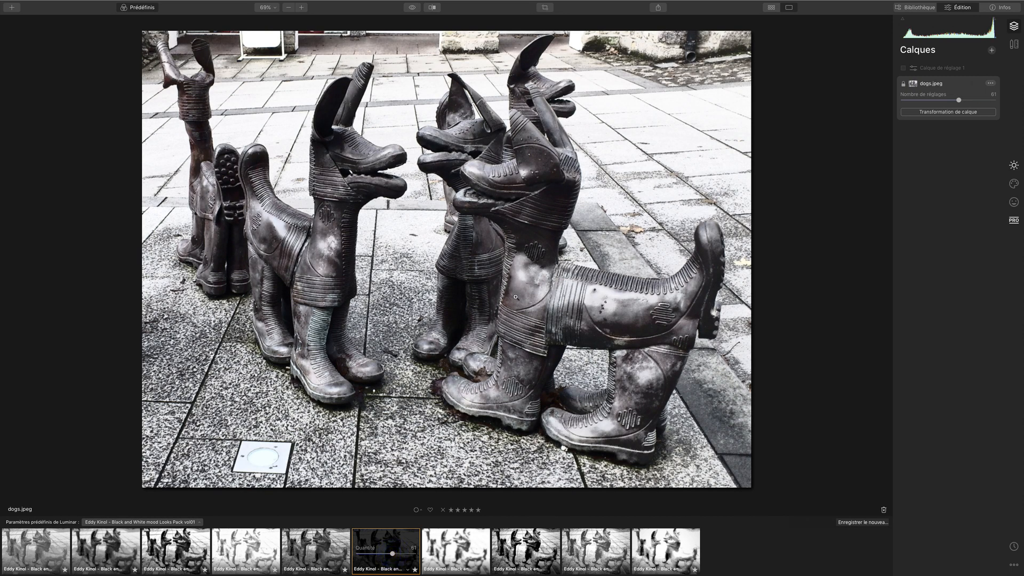
# Try the seventh preset at amount 70, and compare the eighth preset at amount 58 with the original photo.
pyautogui.click(459, 540)
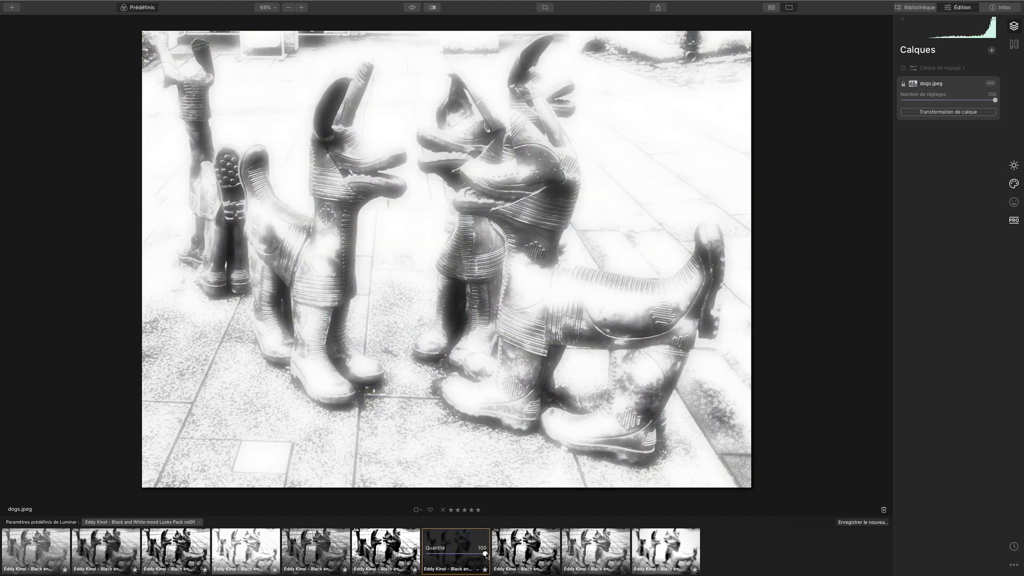
pyautogui.moveTo(485, 554); pyautogui.dragTo(468, 557)
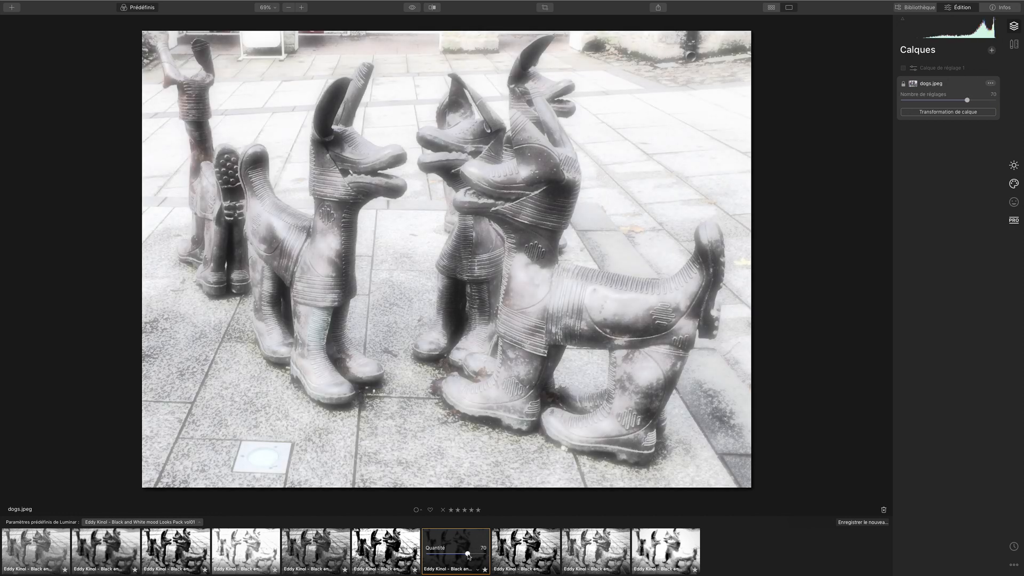
pyautogui.click(544, 552)
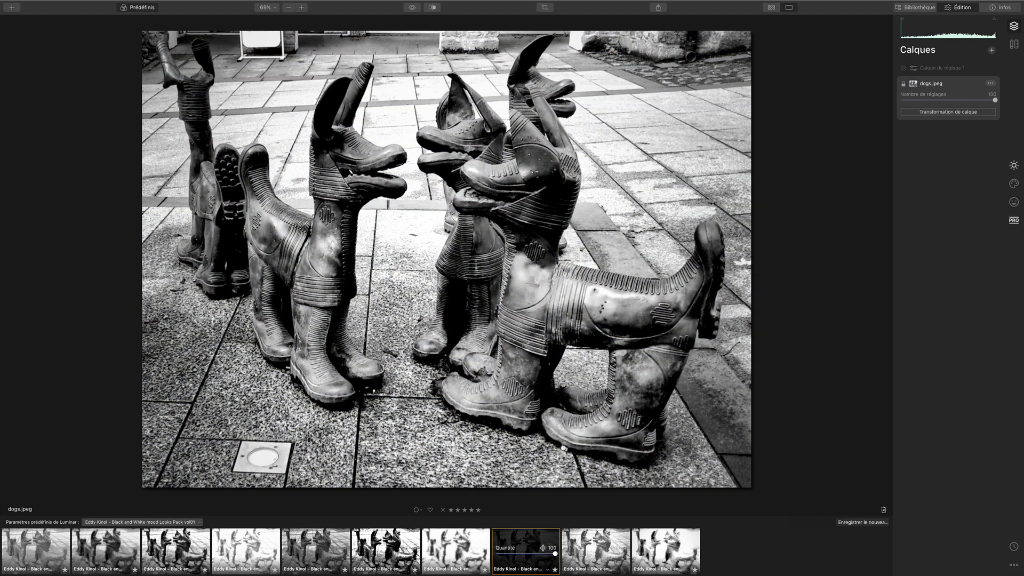
pyautogui.moveTo(555, 555); pyautogui.dragTo(531, 557)
pyautogui.click(414, 8)
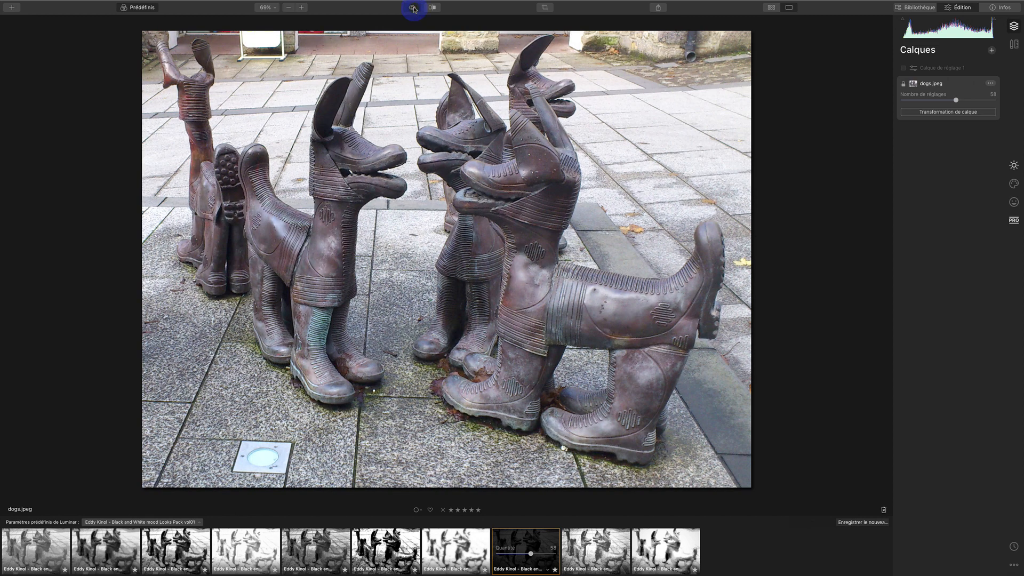
pyautogui.click(414, 8)
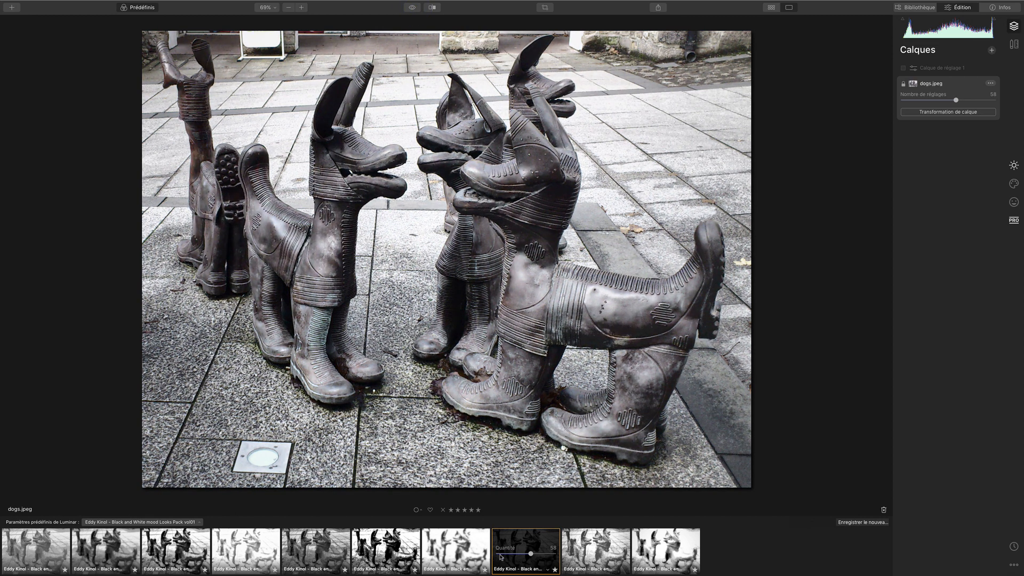
# Compare the eighth preset at amount 24 with the original photo, and raise its amount to 100.
pyautogui.click(508, 556)
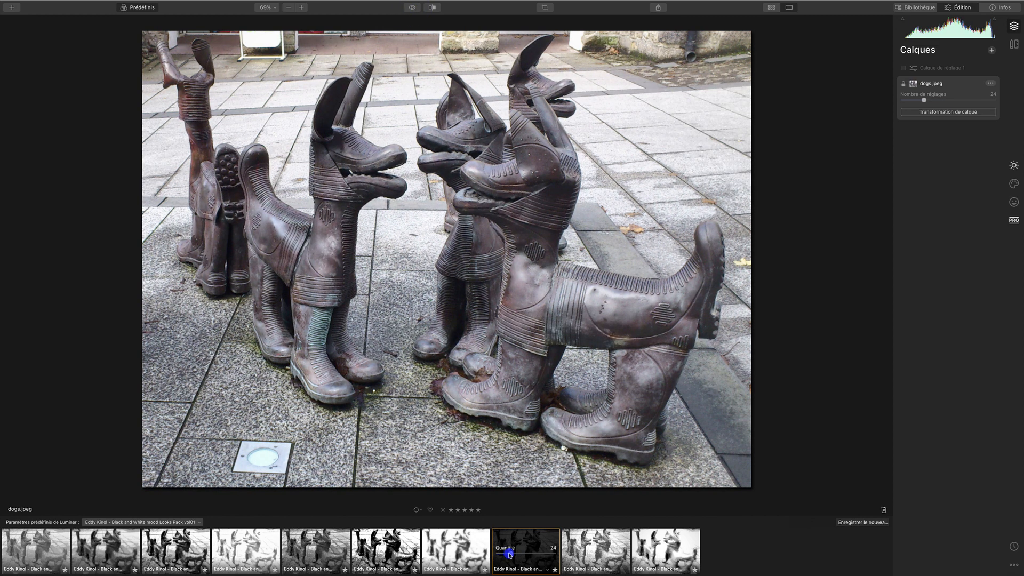
pyautogui.click(412, 8)
pyautogui.click(412, 8)
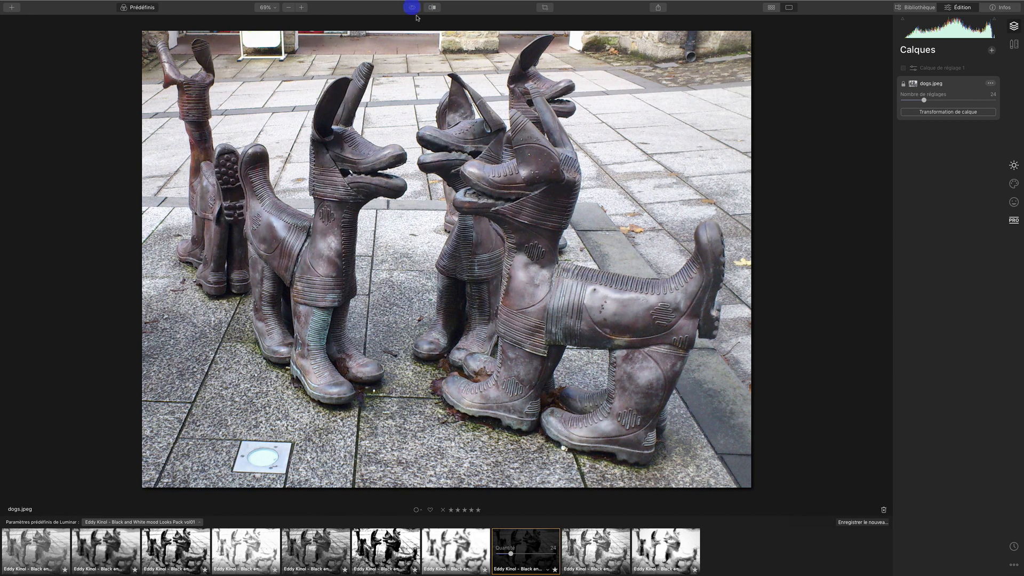
pyautogui.click(556, 553)
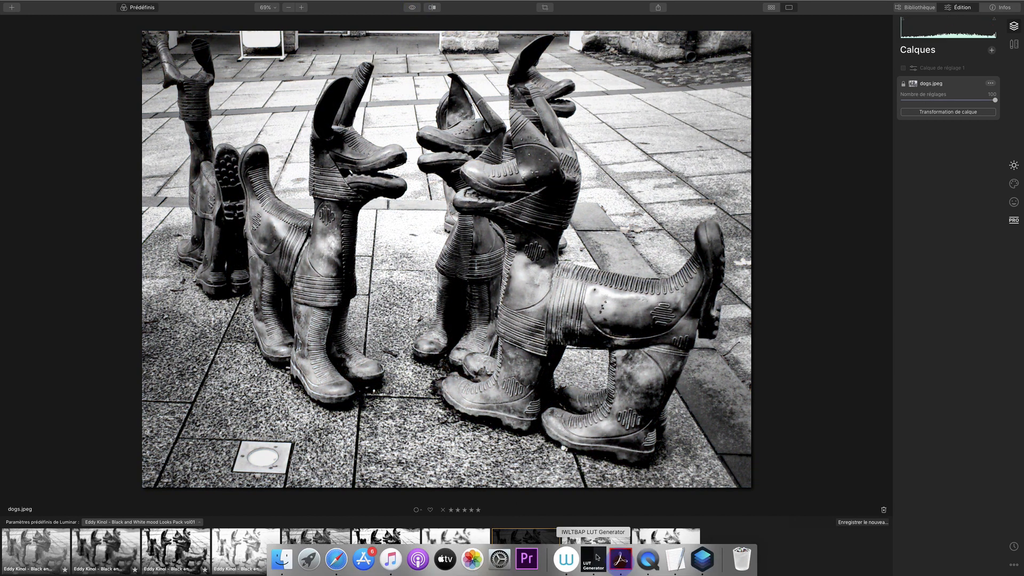
# Try the ninth preset at amount 51, compare it with the original photo, and set its amount back to 100.
pyautogui.click(607, 544)
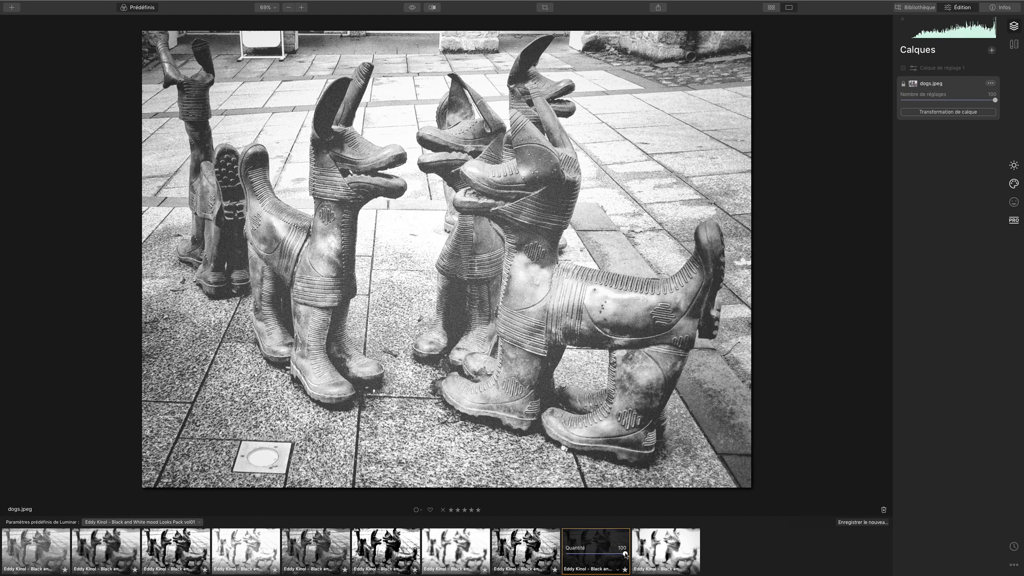
pyautogui.moveTo(625, 554); pyautogui.dragTo(596, 554)
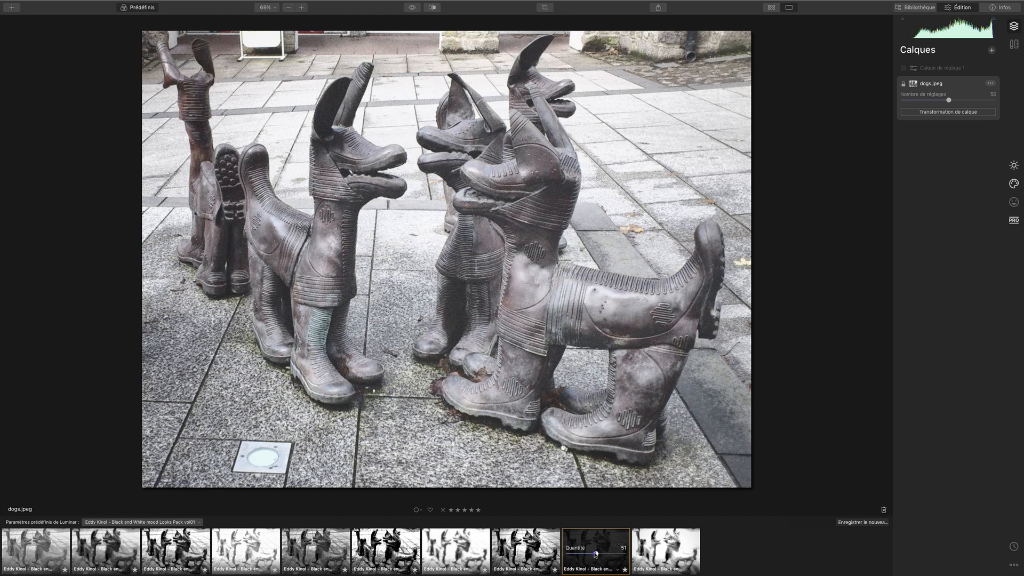
pyautogui.click(411, 7)
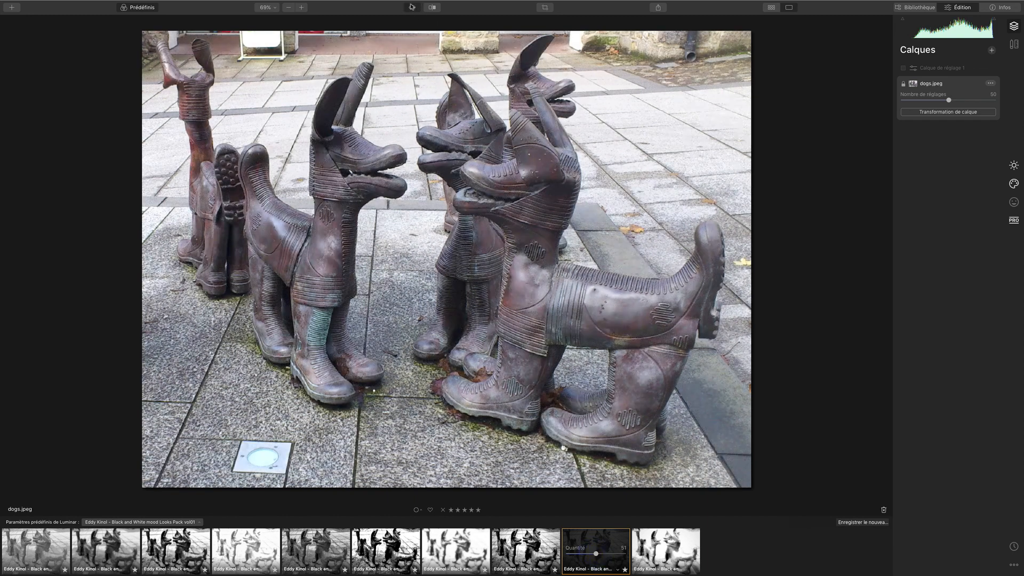
pyautogui.moveTo(595, 554); pyautogui.dragTo(657, 558)
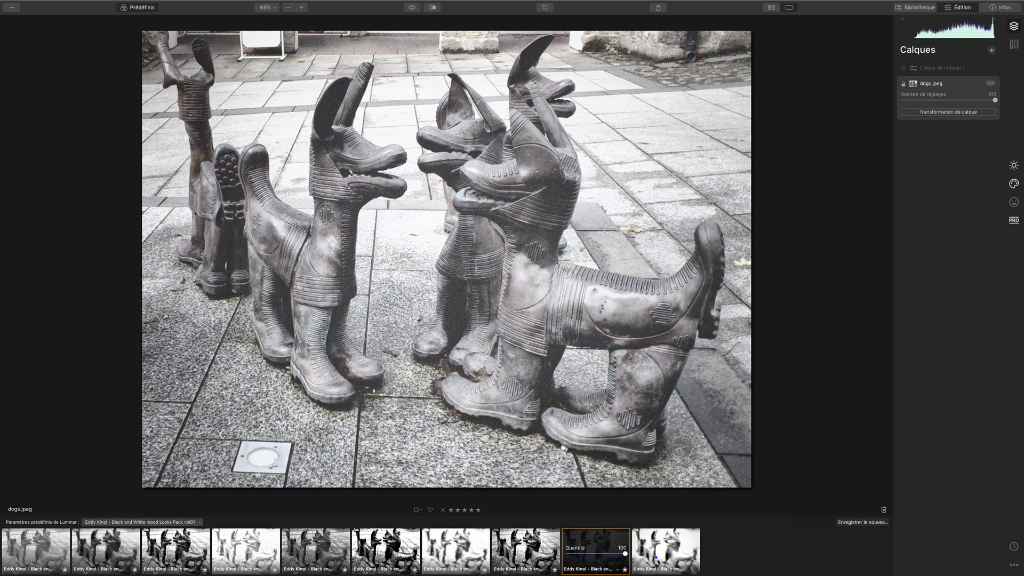
# Apply the tenth preset, compare it at amount 58 with the original photo, and set its amount to 100.
pyautogui.click(657, 560)
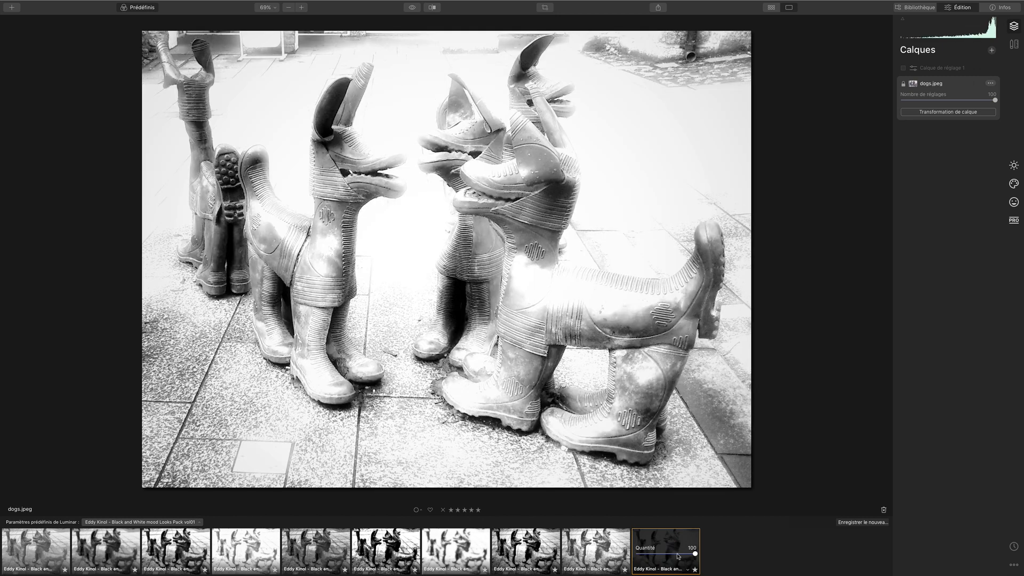
pyautogui.moveTo(695, 554); pyautogui.dragTo(671, 555)
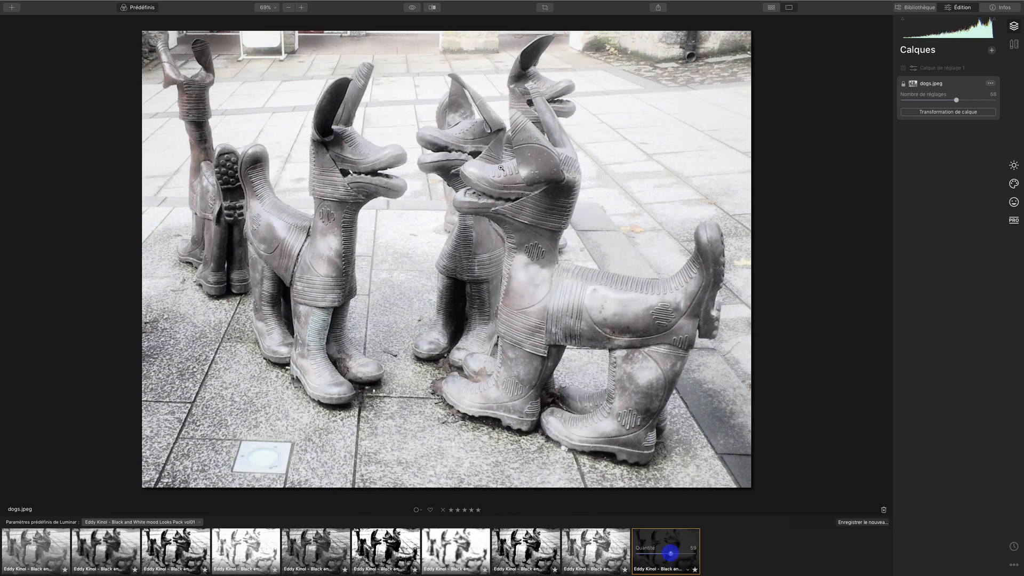
pyautogui.click(413, 7)
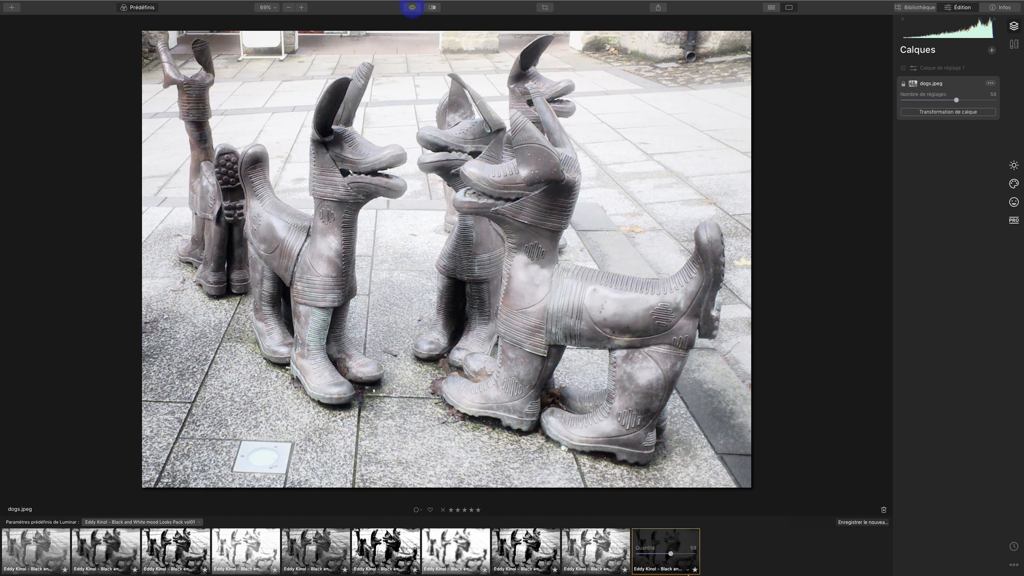
pyautogui.moveTo(670, 554); pyautogui.dragTo(724, 552)
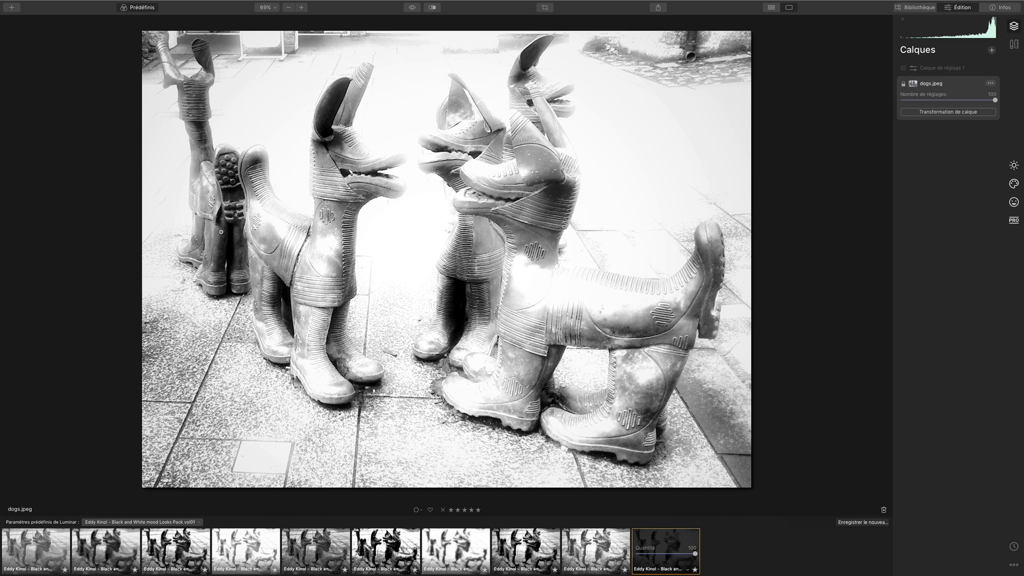
# View the gallery of Luminar preset collections and close it without choosing another collection.
pyautogui.click(199, 522)
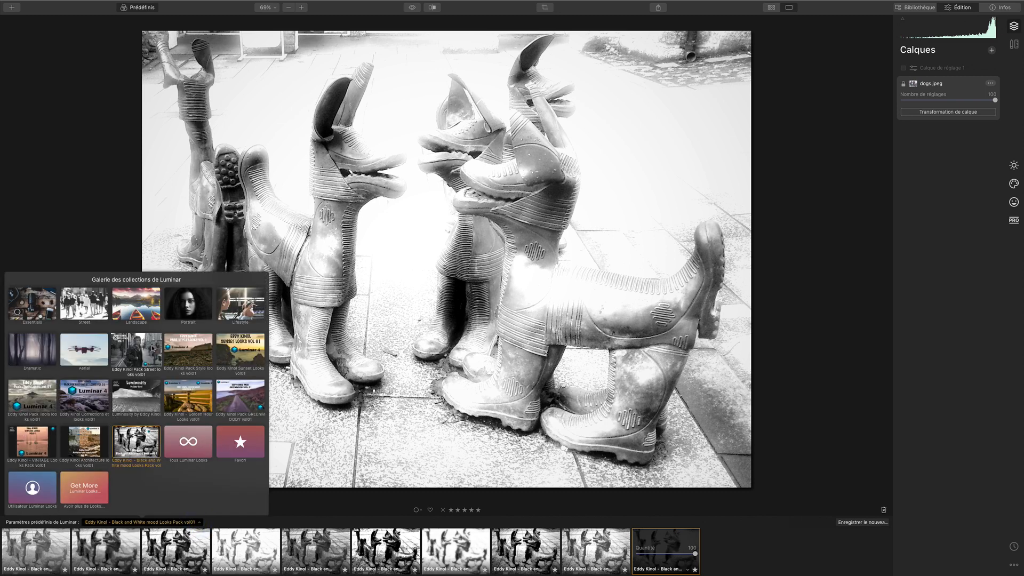
pyautogui.click(851, 444)
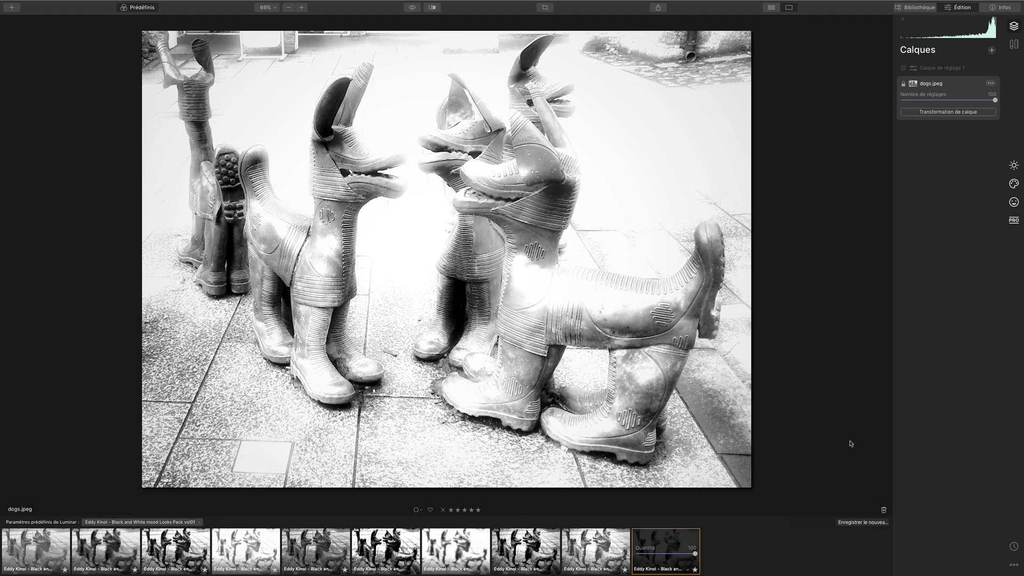